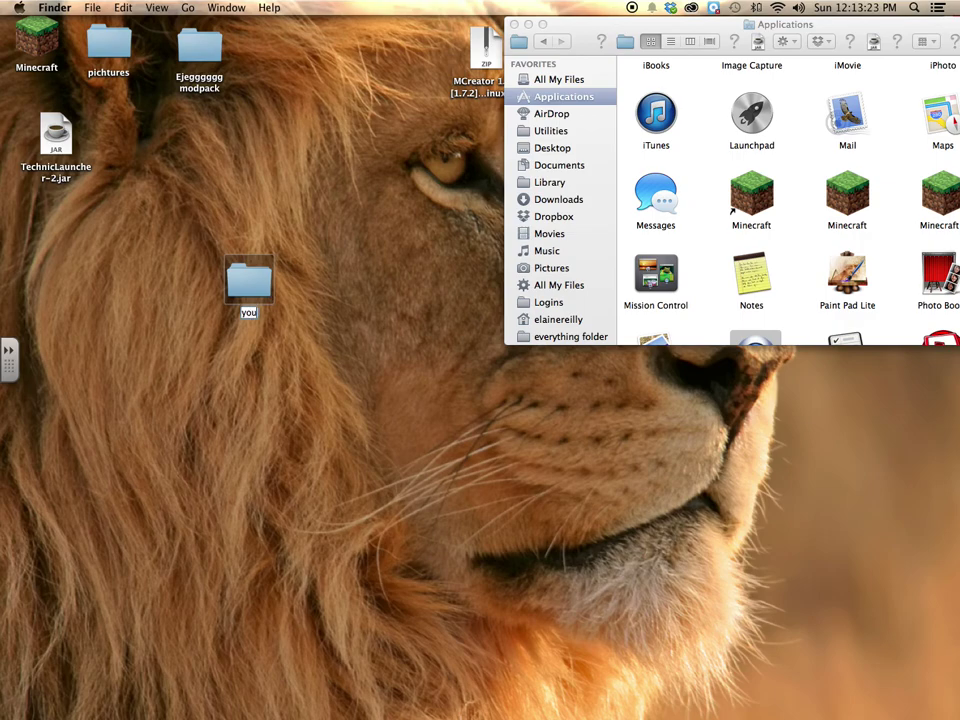
- Name the new desktop folder "youtube" and open it
{"action": "type", "text": "ube"}
{"action": "key", "text": "Return"}
{"action": "double_click", "coordinate": [249, 288]}
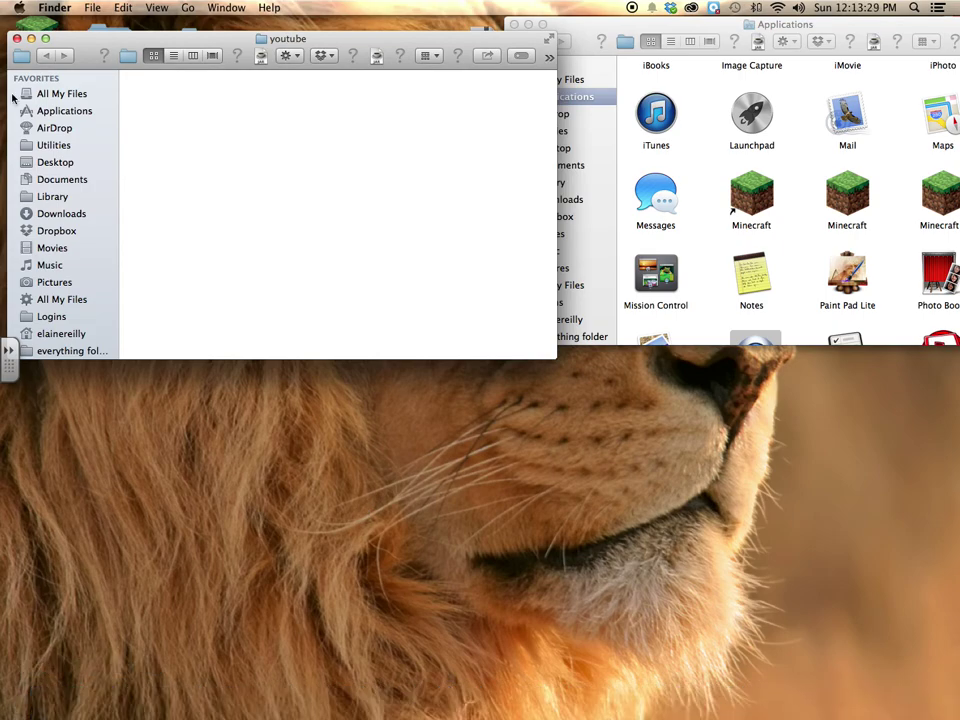
- In a second Finder window, go to Library > Application Support > minecraft > versions and open the "1.6.4-Forge9.11.1.965 2" folder
{"action": "left_click", "coordinate": [91, 9]}
{"action": "left_click", "coordinate": [95, 23]}
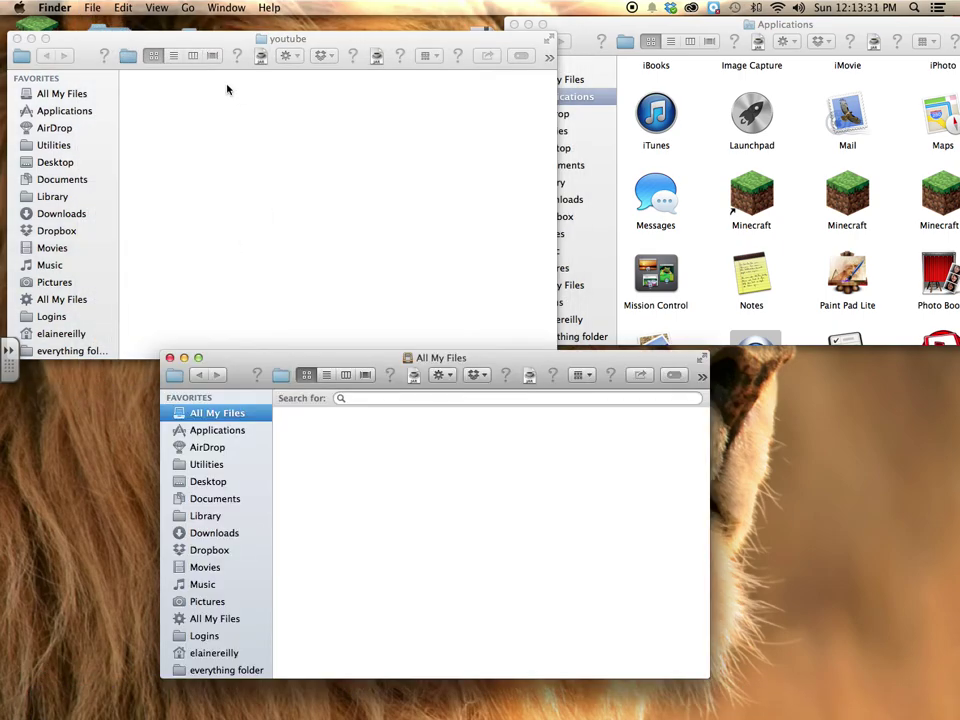
{"action": "left_click", "coordinate": [210, 516]}
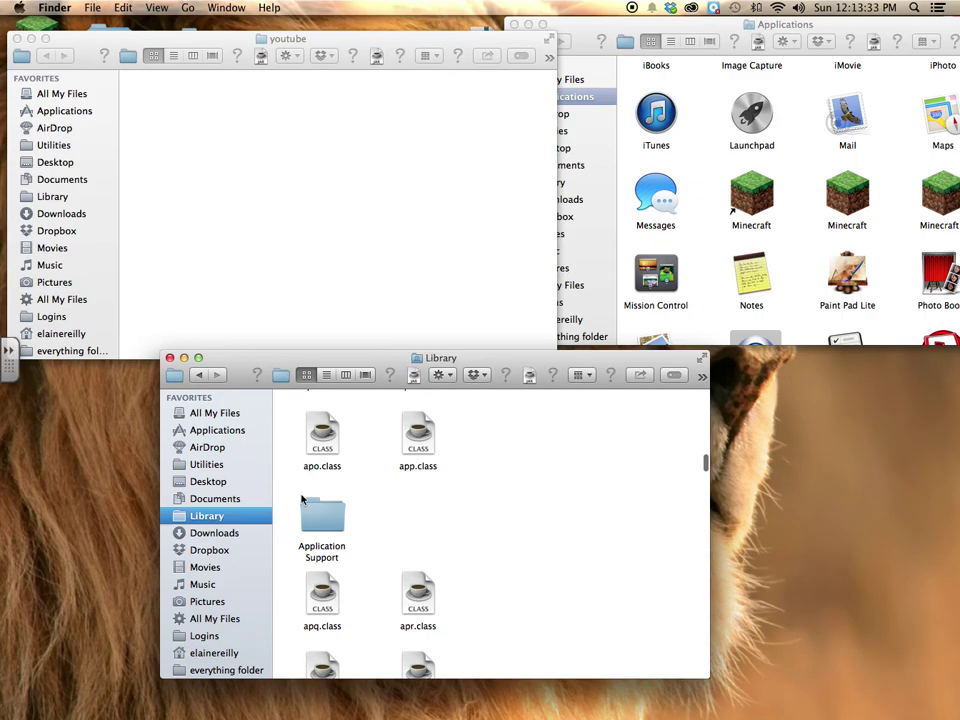
{"action": "double_click", "coordinate": [311, 505]}
{"action": "double_click", "coordinate": [426, 631]}
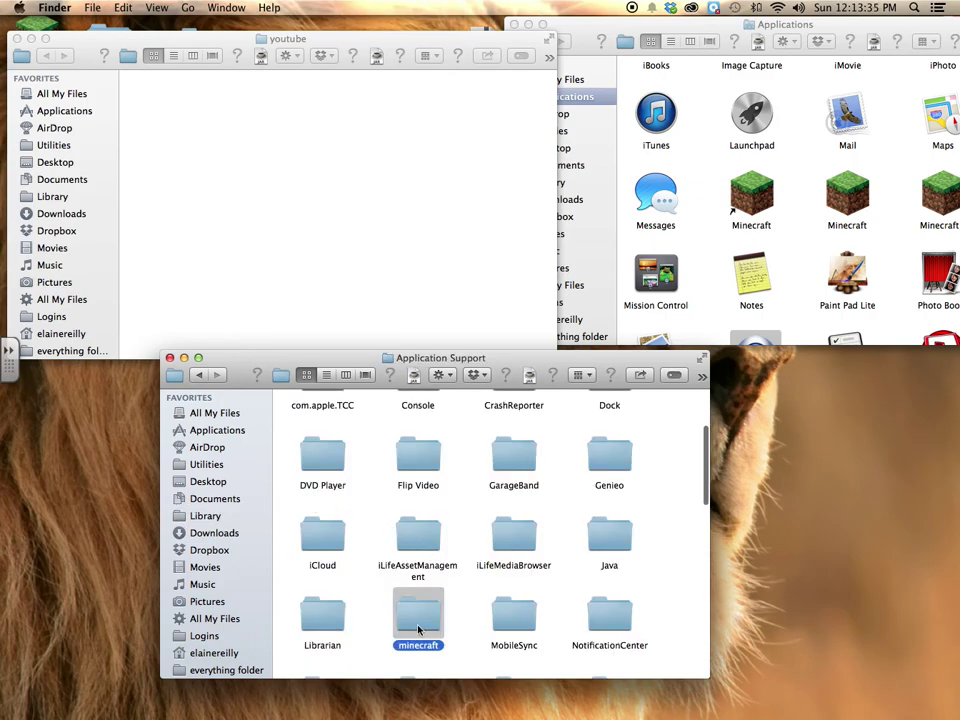
{"action": "left_click", "coordinate": [391, 641]}
{"action": "double_click", "coordinate": [391, 641]}
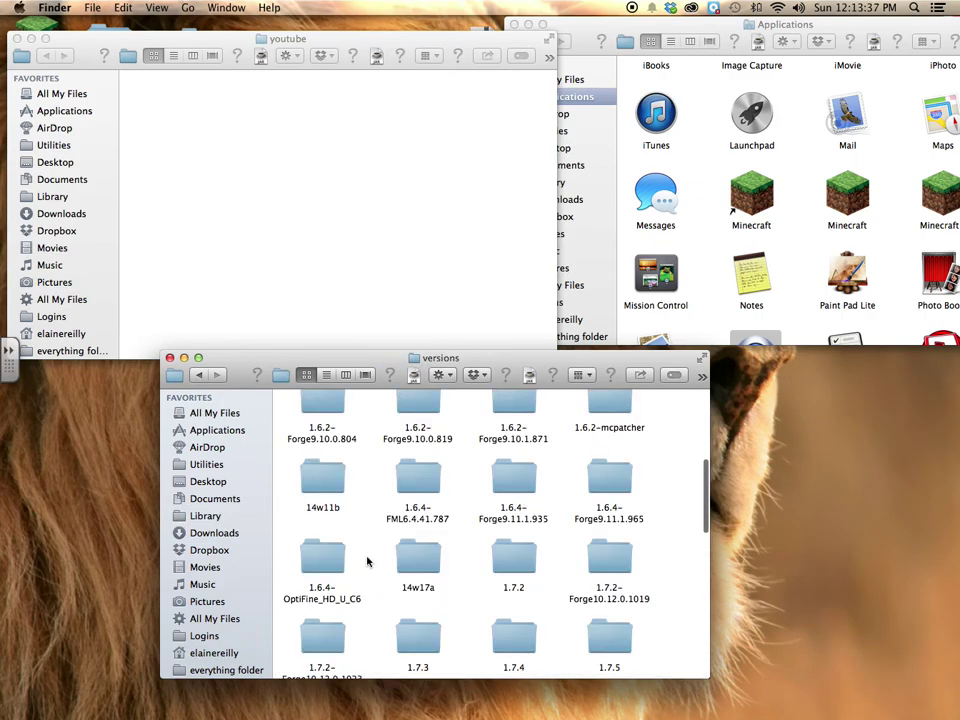
{"action": "double_click", "coordinate": [601, 492]}
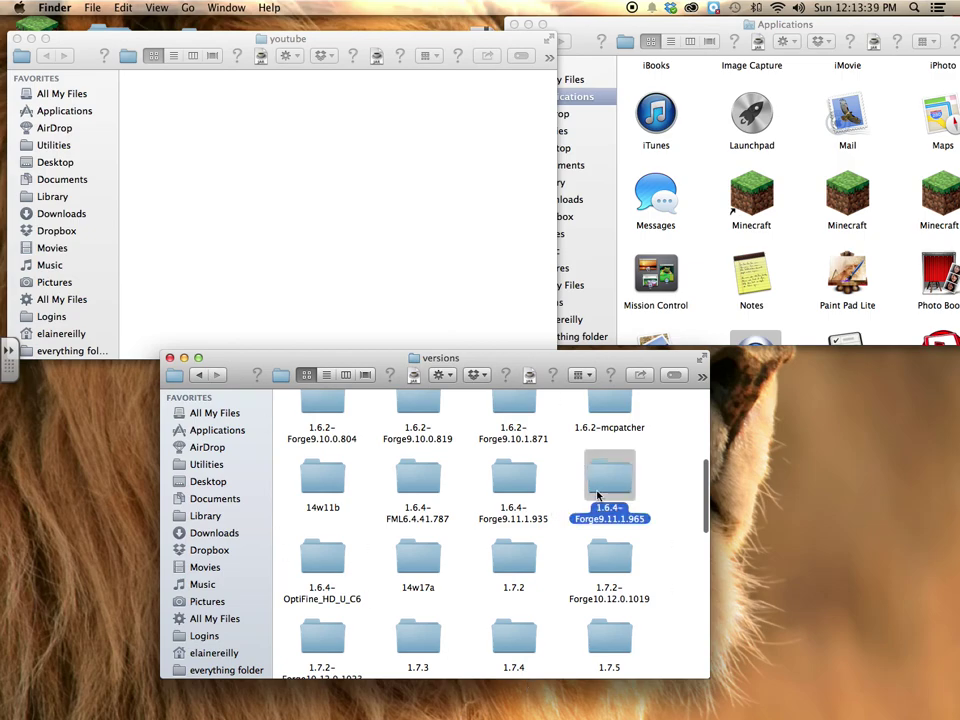
{"action": "double_click", "coordinate": [633, 499]}
{"action": "scroll", "coordinate": [486, 520], "scroll_direction": "down", "scroll_amount": 10}
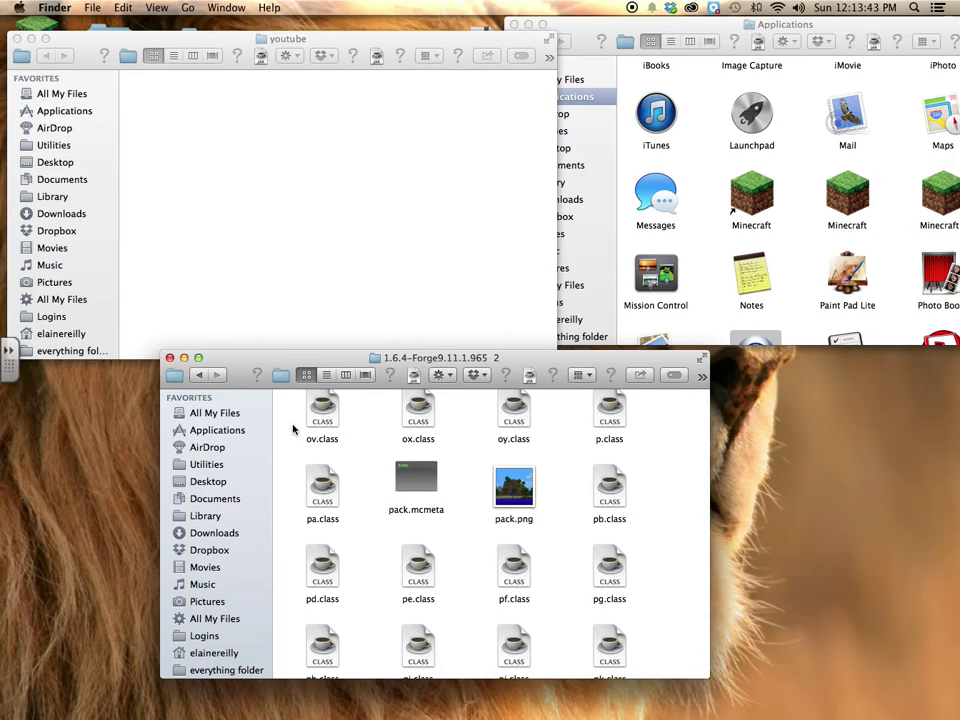
{"action": "right_click", "coordinate": [413, 473]}
{"action": "left_click", "coordinate": [371, 476]}
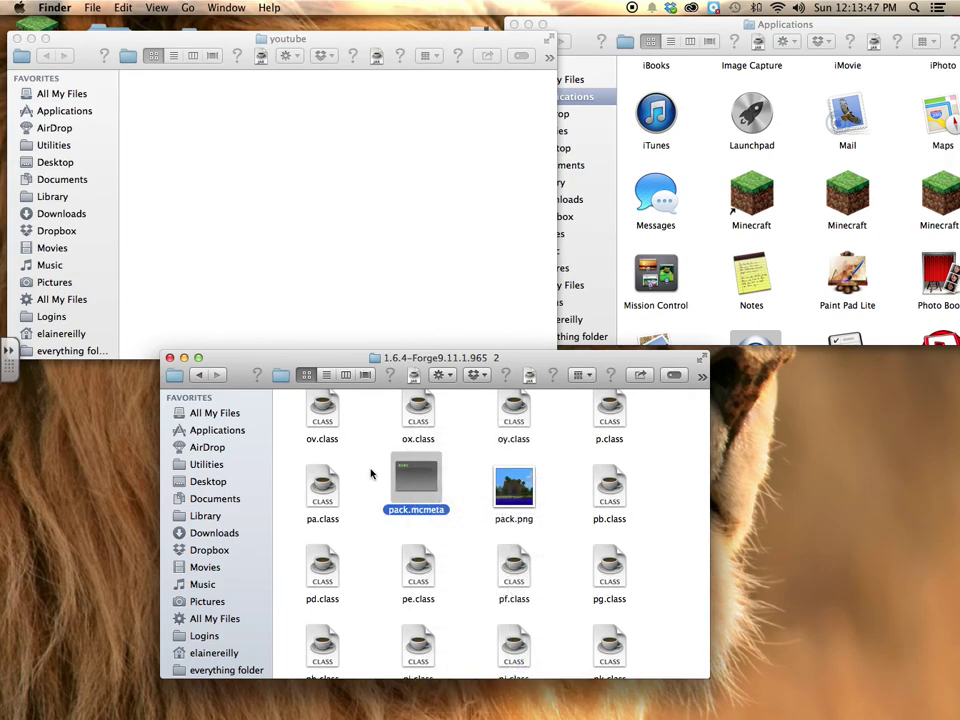
- Copy the assets folder from "1.6.4-Forge9.11.1.965 2" into the youtube folder
{"action": "scroll", "coordinate": [371, 474], "scroll_direction": "up", "scroll_amount": 10}
{"action": "type", "text": "ass"}
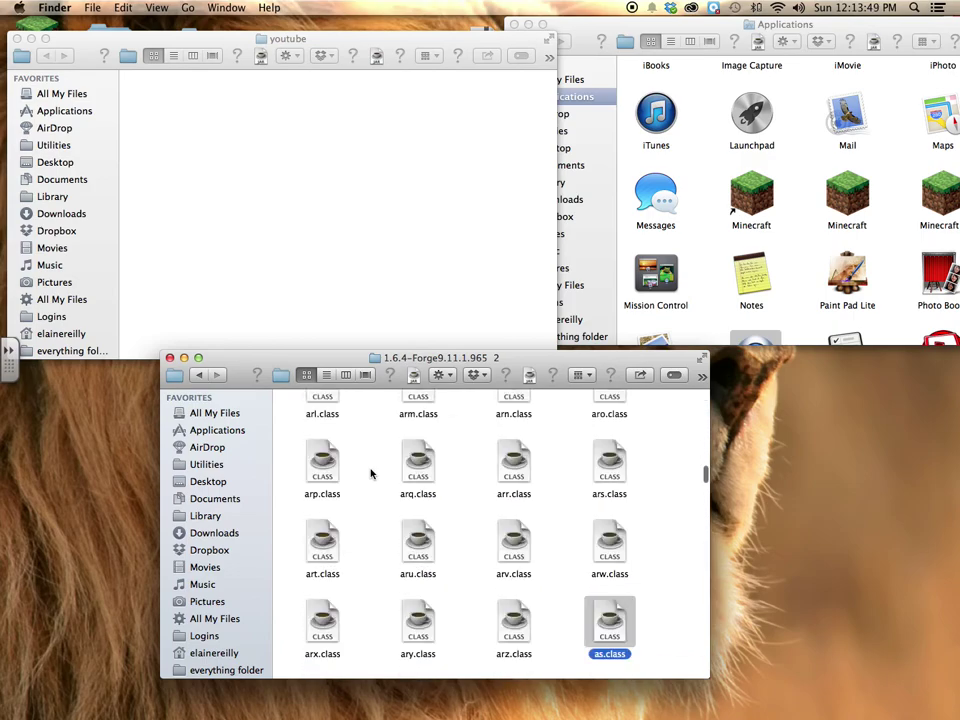
{"action": "left_click", "coordinate": [600, 629]}
{"action": "right_click", "coordinate": [600, 629]}
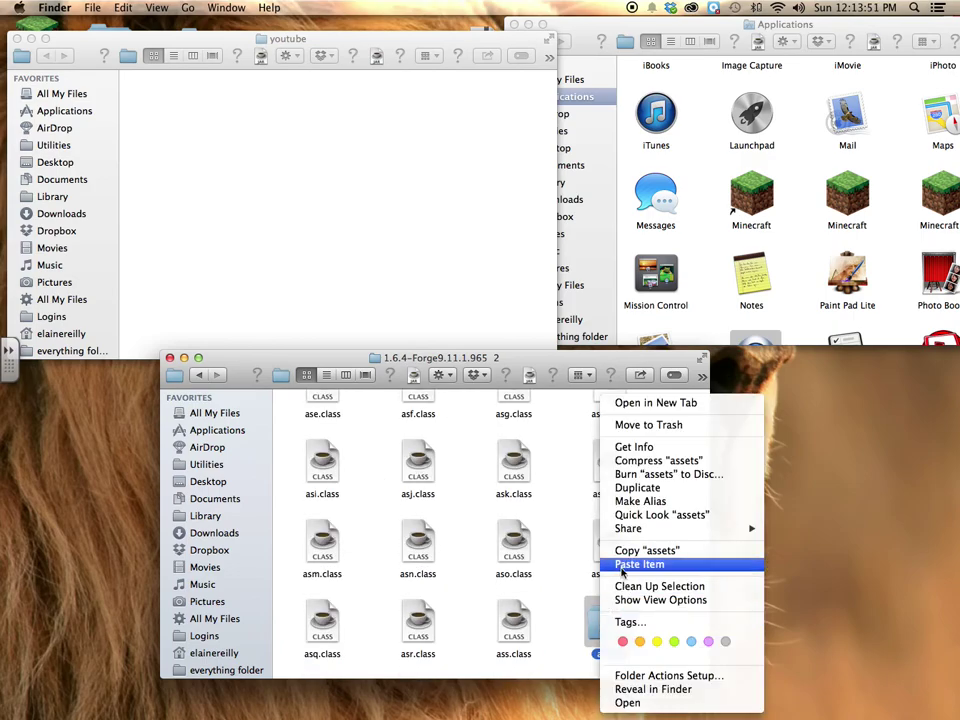
{"action": "left_click", "coordinate": [632, 552]}
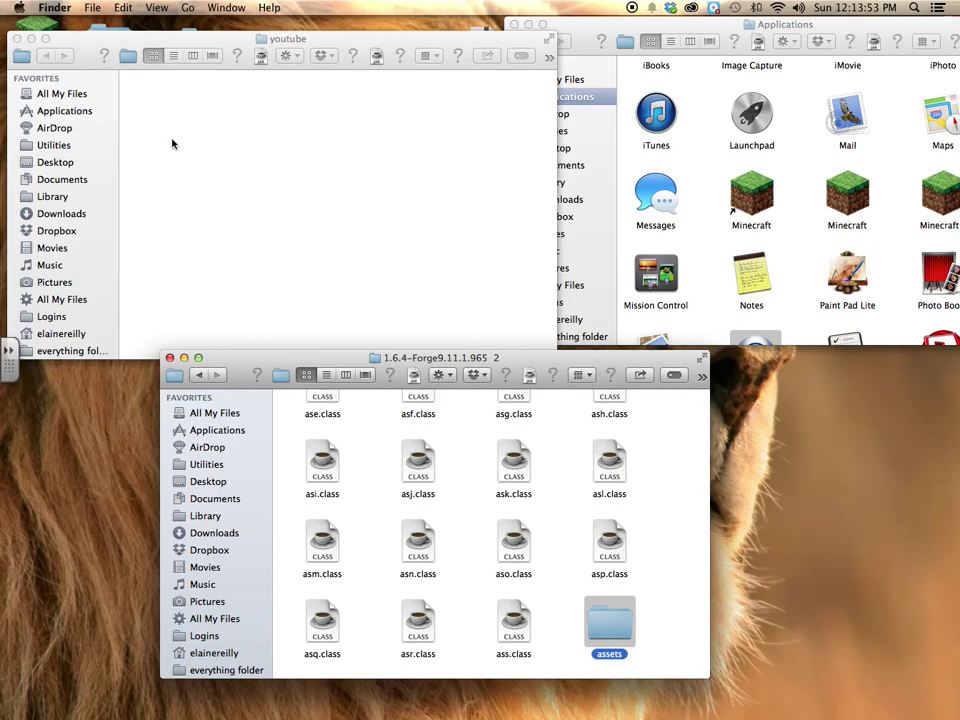
{"action": "right_click", "coordinate": [174, 127]}
{"action": "left_click", "coordinate": [222, 201]}
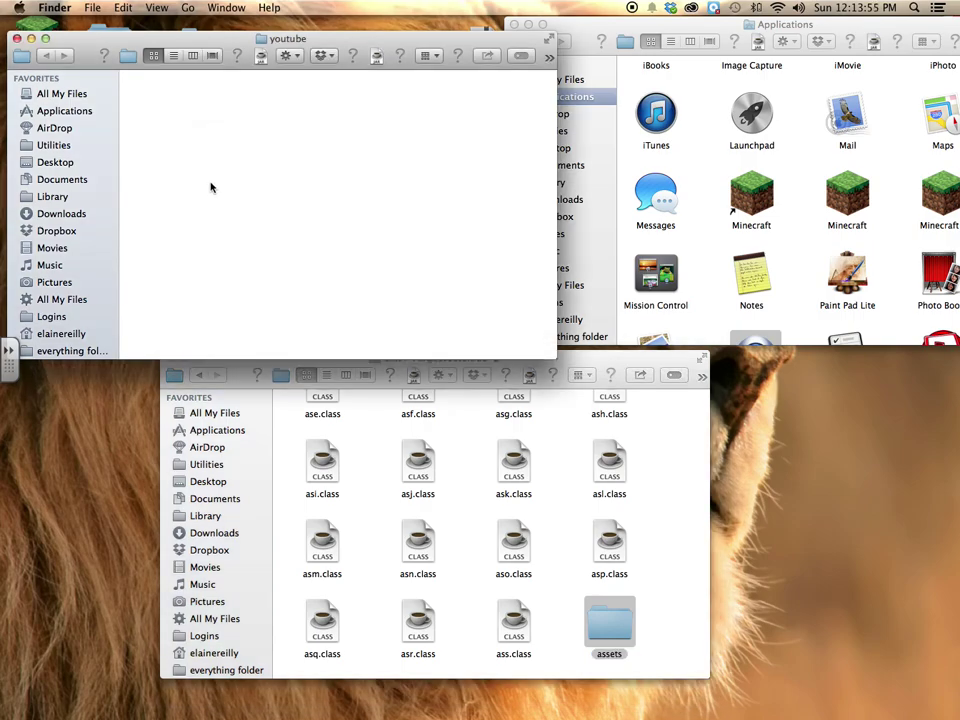
{"action": "scroll", "coordinate": [499, 540], "scroll_direction": "down", "scroll_amount": 5}
{"action": "scroll", "coordinate": [499, 543], "scroll_direction": "down", "scroll_amount": 20}
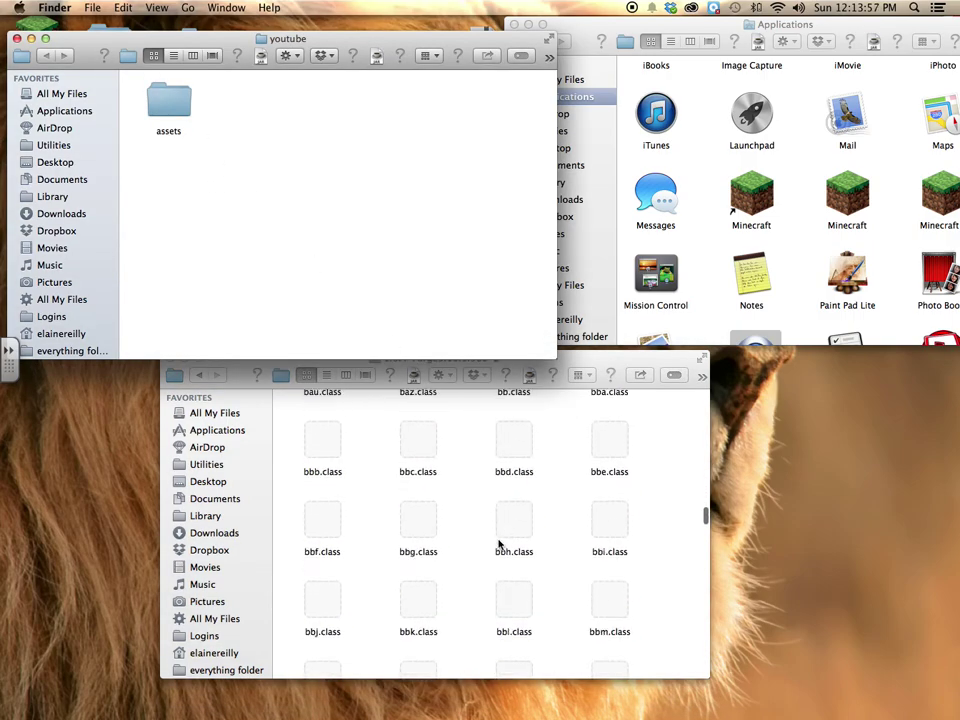
{"action": "scroll", "coordinate": [499, 543], "scroll_direction": "down", "scroll_amount": 20}
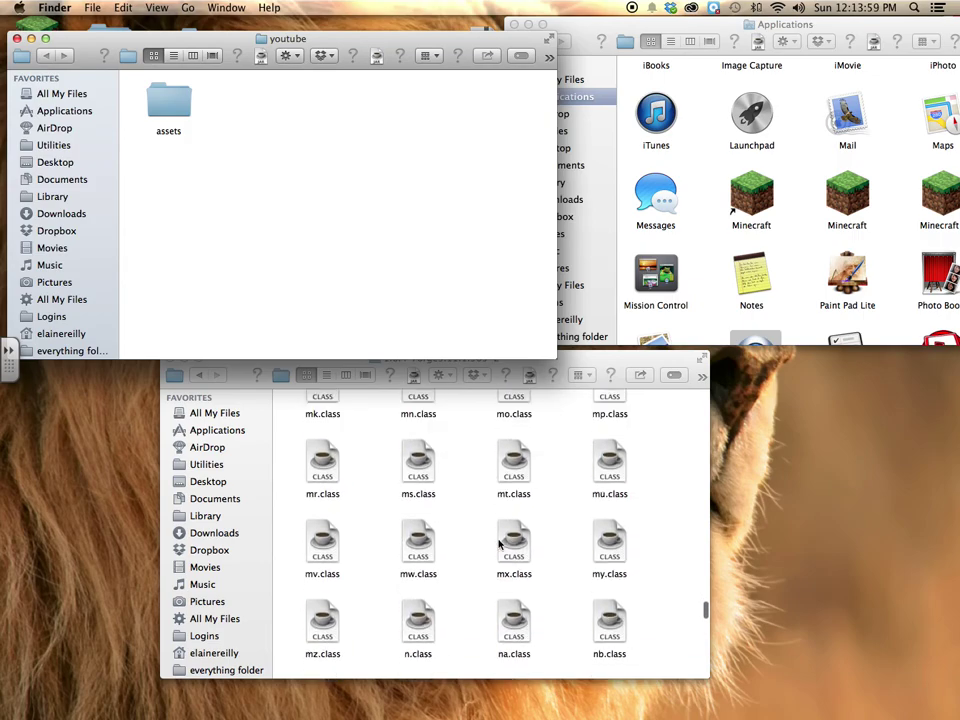
{"action": "scroll", "coordinate": [499, 542], "scroll_direction": "up", "scroll_amount": 5}
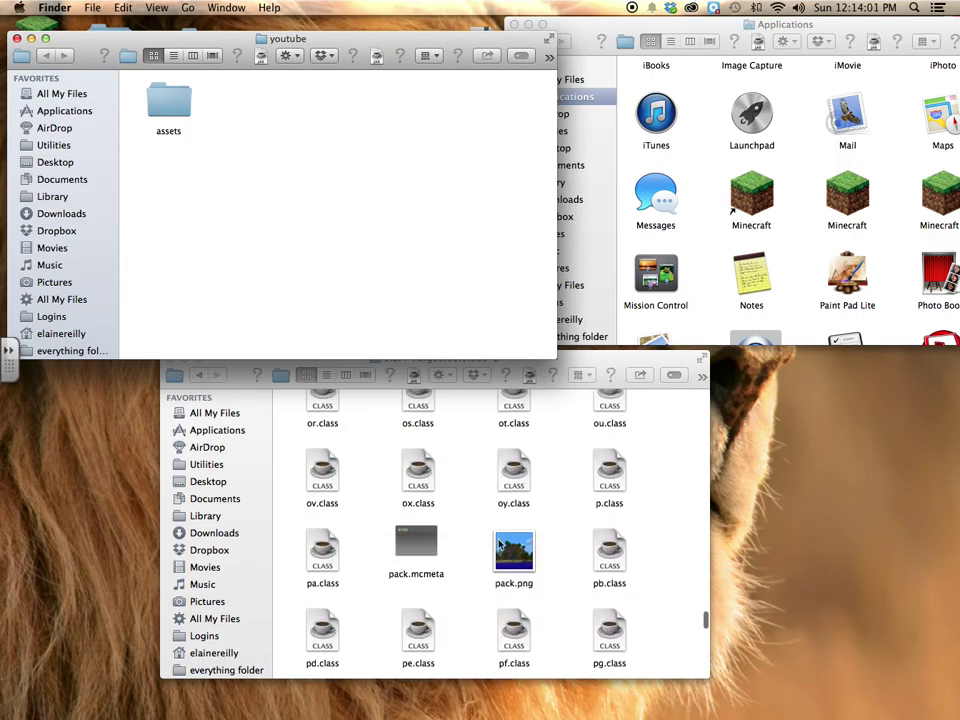
{"action": "left_click", "coordinate": [420, 572]}
{"action": "right_click", "coordinate": [430, 577]}
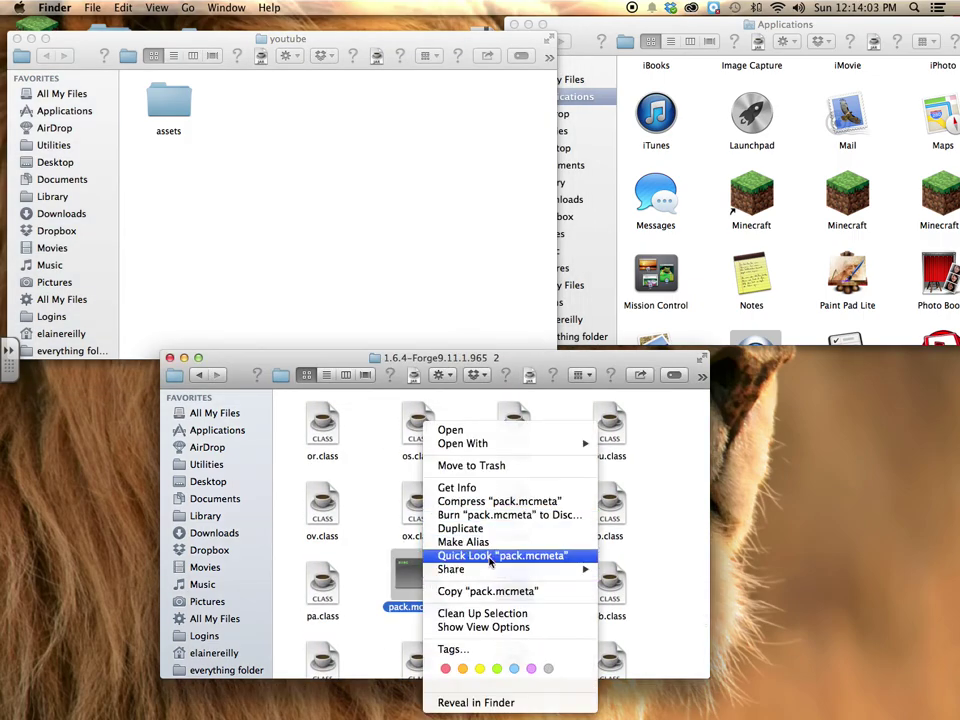
{"action": "left_click", "coordinate": [171, 223]}
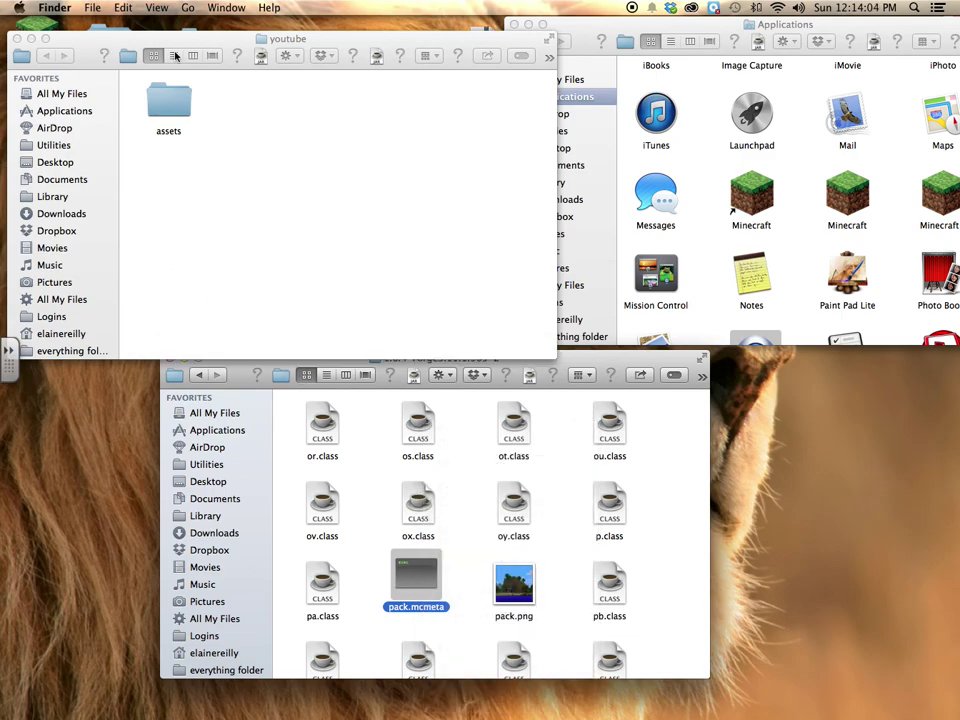
- Close the youtube folder and copy diamond_sword.png from the pichtures folder on the desktop
{"action": "left_click", "coordinate": [17, 38]}
{"action": "left_click", "coordinate": [106, 42]}
{"action": "double_click", "coordinate": [106, 42]}
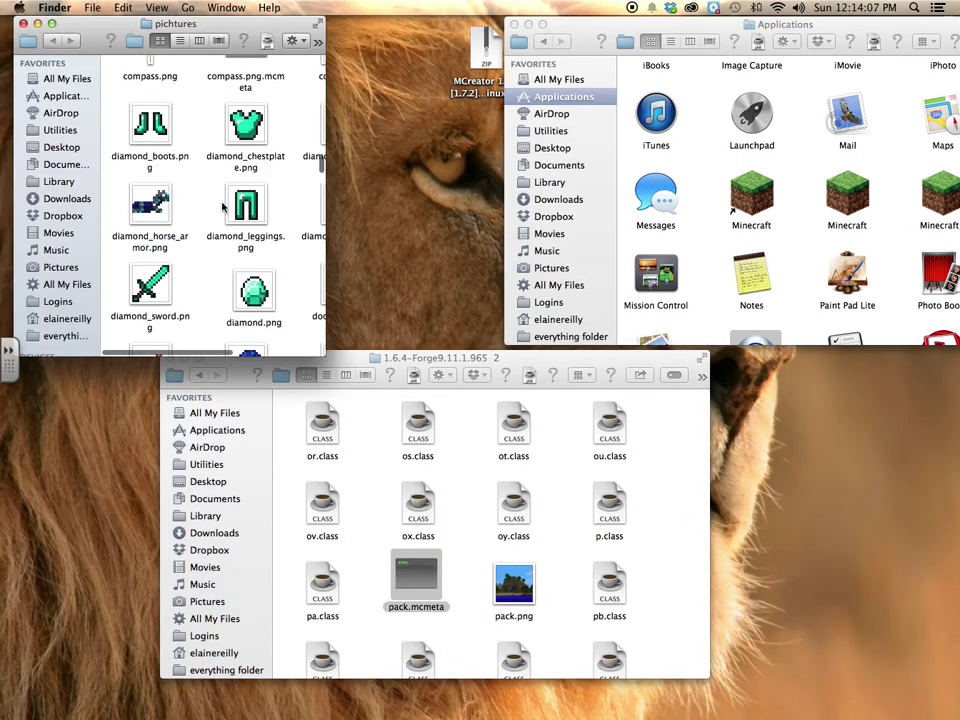
{"action": "scroll", "coordinate": [248, 215], "scroll_direction": "right", "scroll_amount": 3}
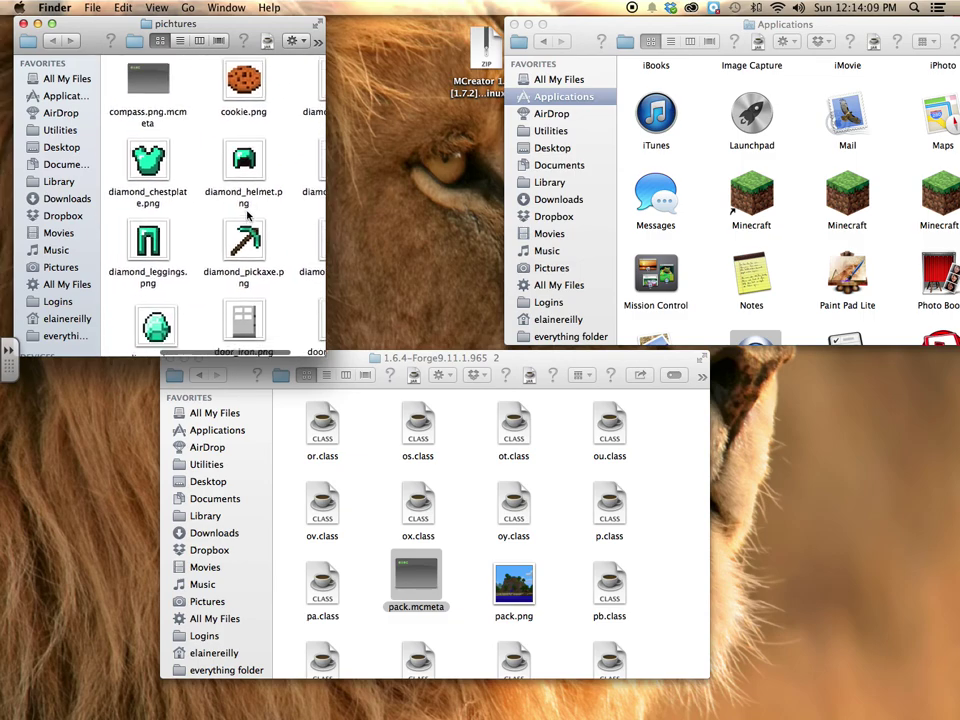
{"action": "scroll", "coordinate": [228, 298], "scroll_direction": "left", "scroll_amount": 3}
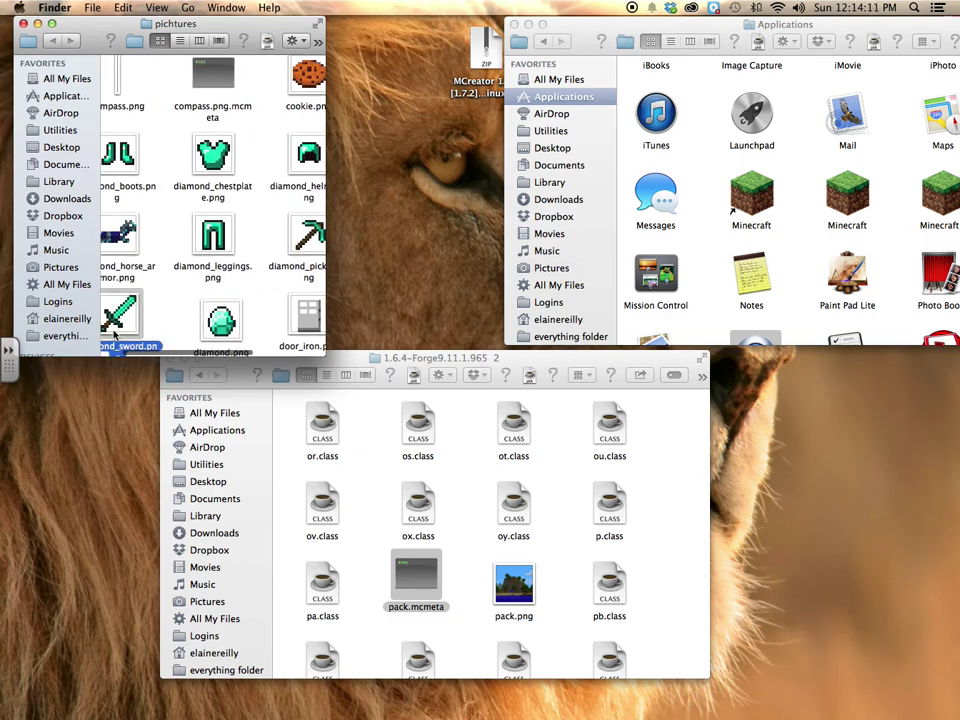
{"action": "right_click", "coordinate": [128, 330]}
{"action": "left_click", "coordinate": [192, 521]}
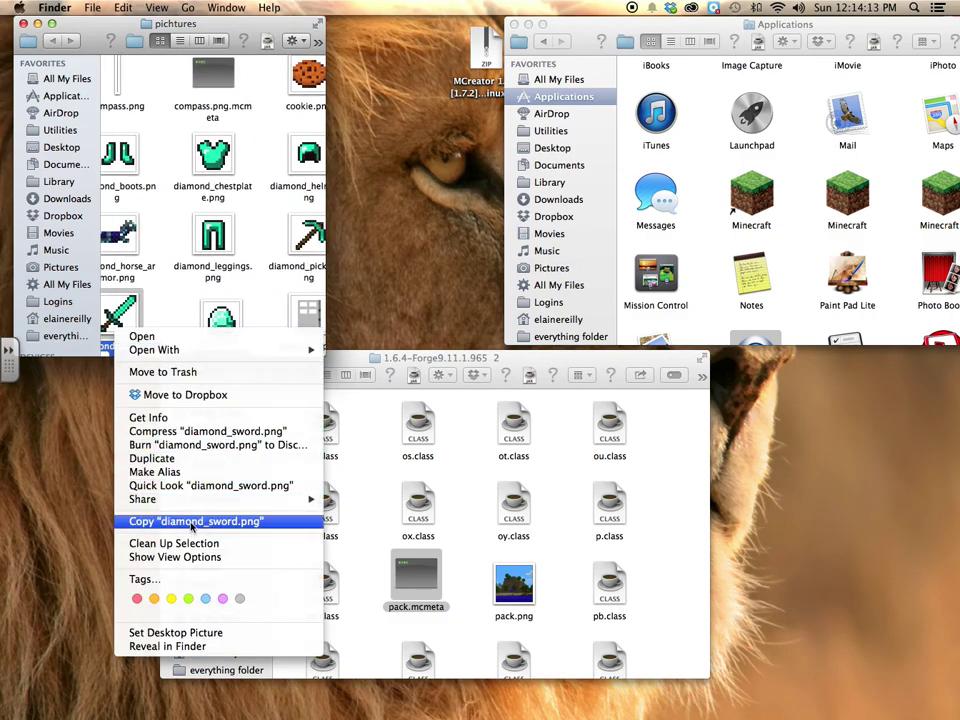
{"action": "left_click", "coordinate": [405, 290]}
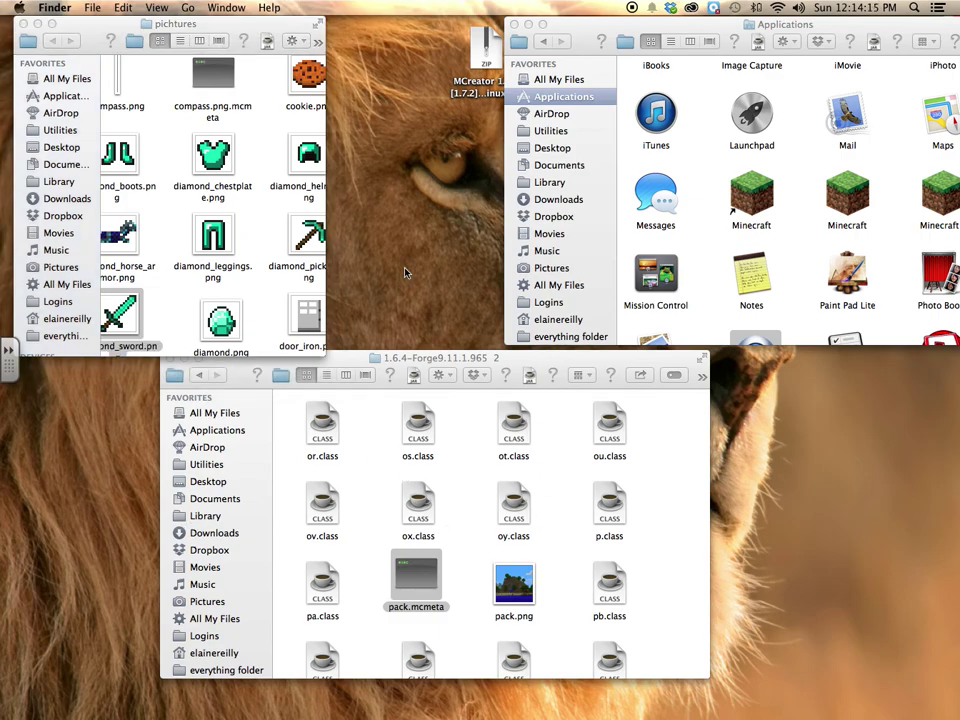
- Close the pichtures folder and paste the copied sword image into the reopened youtube folder
{"action": "left_click", "coordinate": [37, 23]}
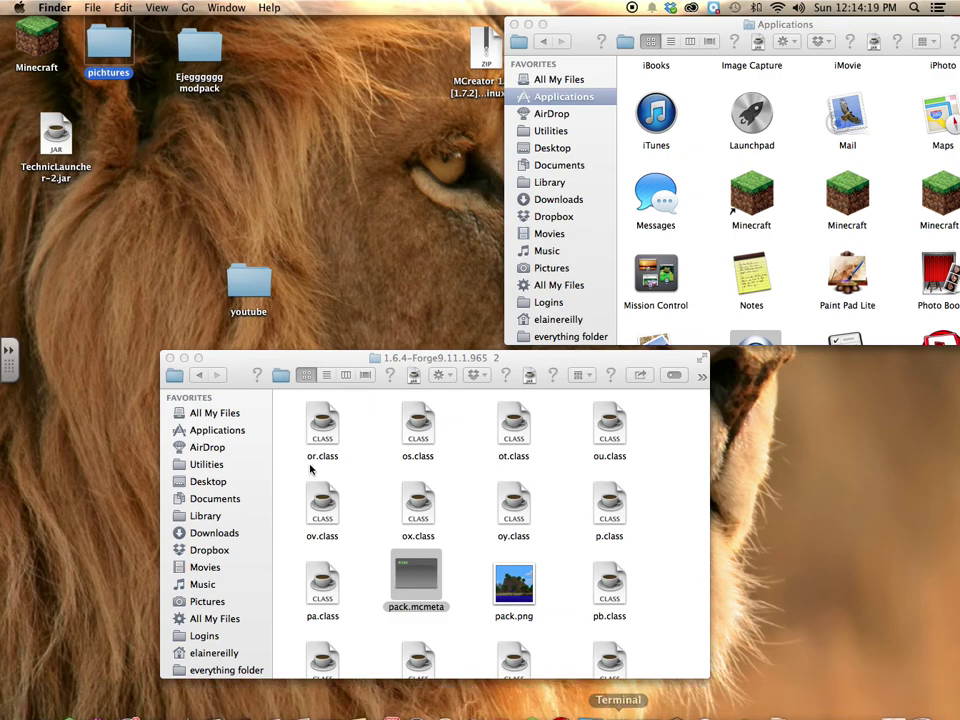
{"action": "left_click", "coordinate": [236, 275]}
{"action": "double_click", "coordinate": [236, 275]}
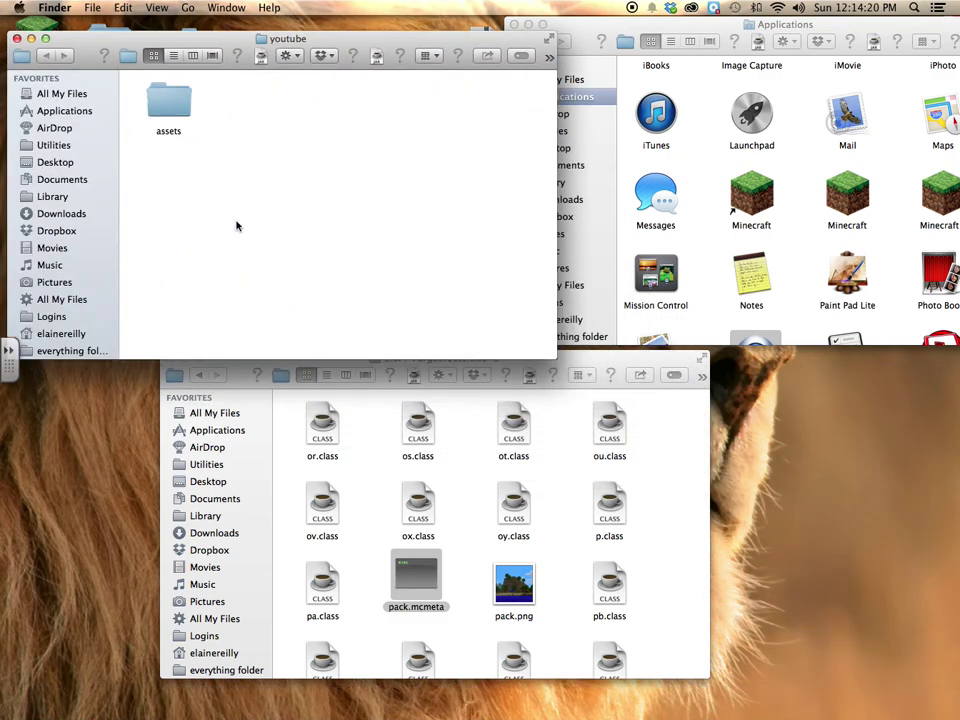
{"action": "right_click", "coordinate": [217, 98]}
{"action": "left_click", "coordinate": [256, 168]}
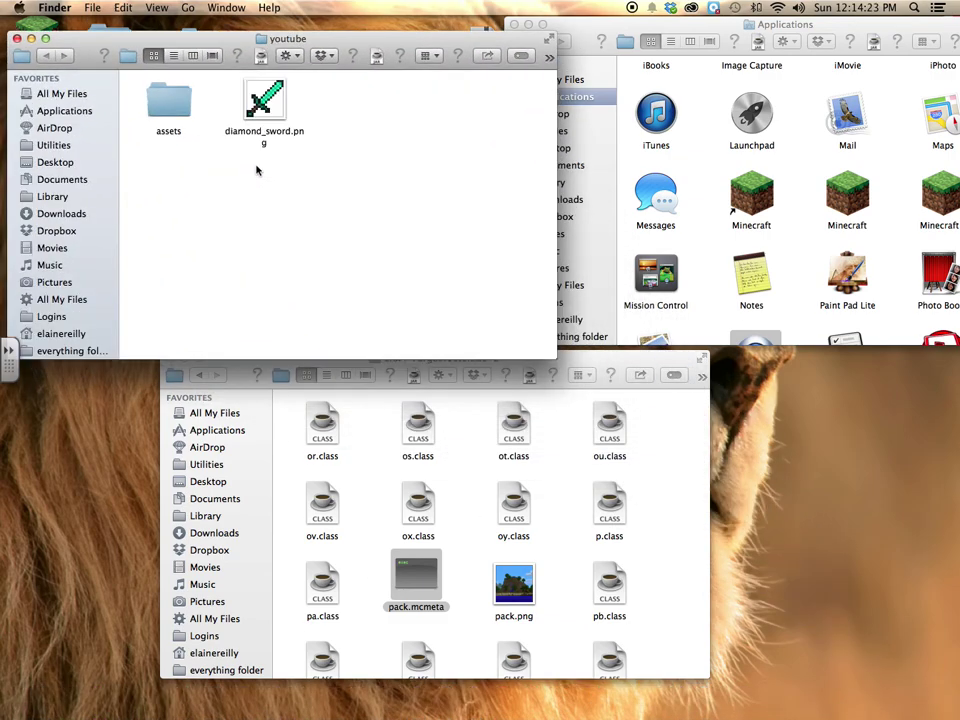
- Rename diamond_sword.png in the youtube folder to pack.png
{"action": "left_click", "coordinate": [271, 118]}
{"action": "left_click", "coordinate": [262, 132]}
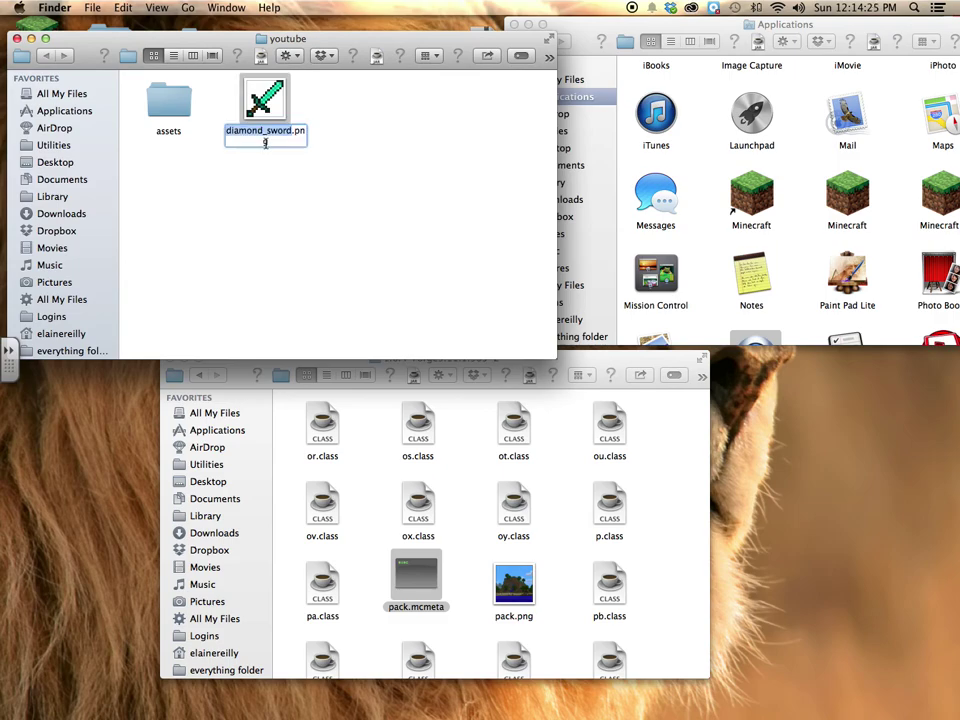
{"action": "left_click", "coordinate": [294, 130]}
{"action": "key", "text": "BackSpace"}
{"action": "key", "text": "BackSpace"}
{"action": "key", "text": "BackSpace"}
{"action": "key", "text": "BackSpace"}
{"action": "key", "text": "BackSpace"}
{"action": "key", "text": "BackSpace"}
{"action": "key", "text": "BackSpace"}
{"action": "key", "text": "BackSpace"}
{"action": "key", "text": "BackSpace"}
{"action": "key", "text": "BackSpace"}
{"action": "key", "text": "BackSpace"}
{"action": "key", "text": "BackSpace"}
{"action": "key", "text": "BackSpace"}
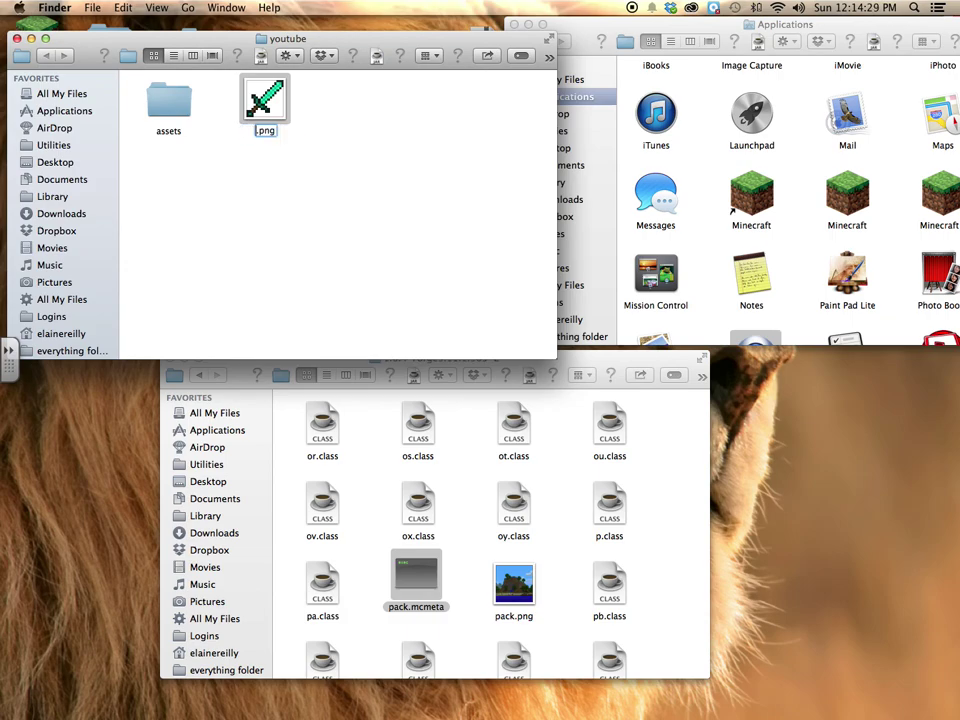
{"action": "type", "text": "pack"}
{"action": "key", "text": "Return"}
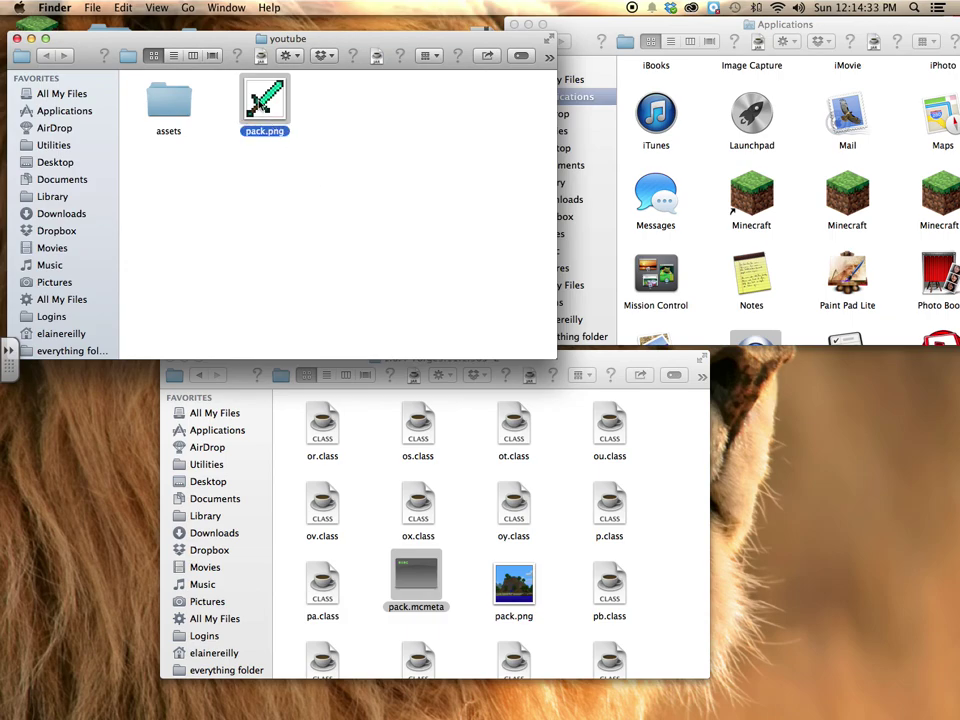
- Open the youtube folder's pack.png in GIMP and enlarge the window and image to fill the screen
{"action": "right_click", "coordinate": [260, 104]}
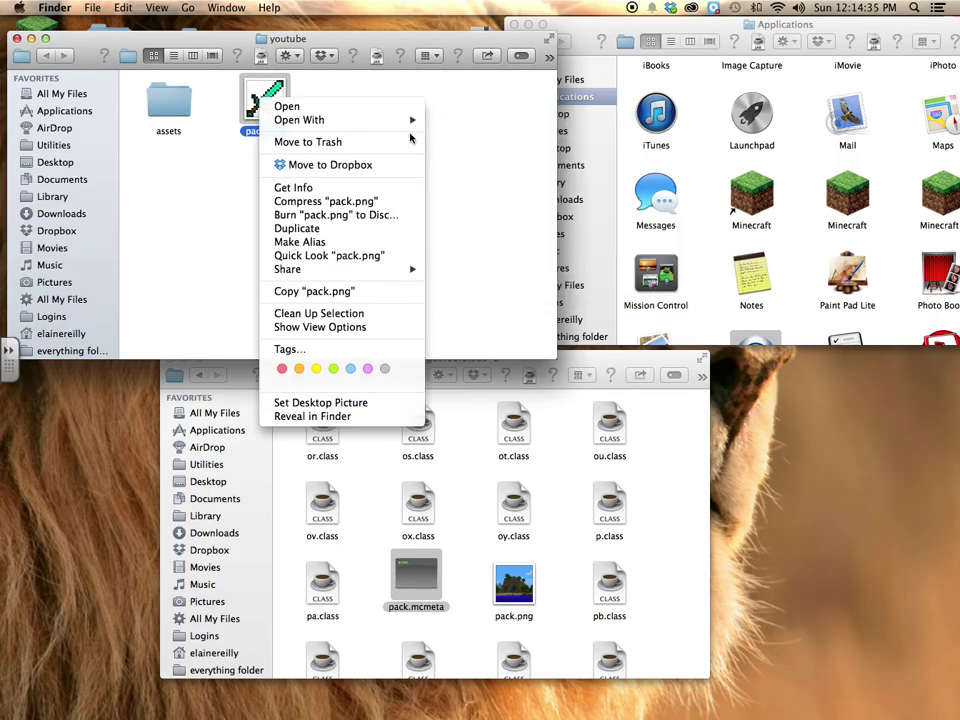
{"action": "mouse_move", "coordinate": [380, 120]}
{"action": "left_click", "coordinate": [460, 179]}
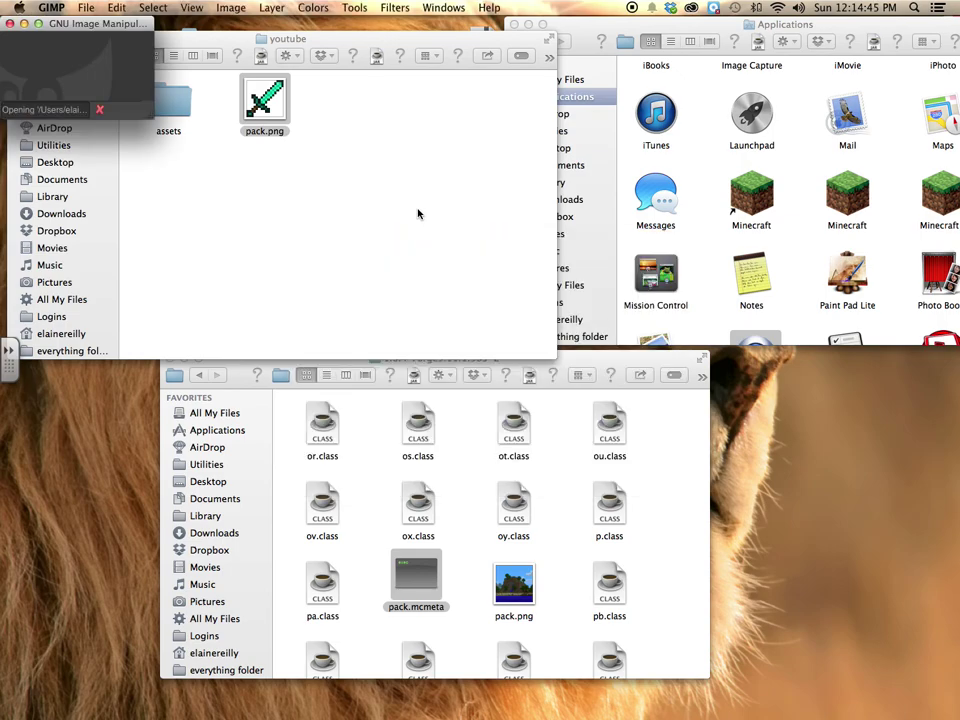
{"action": "left_click", "coordinate": [38, 23]}
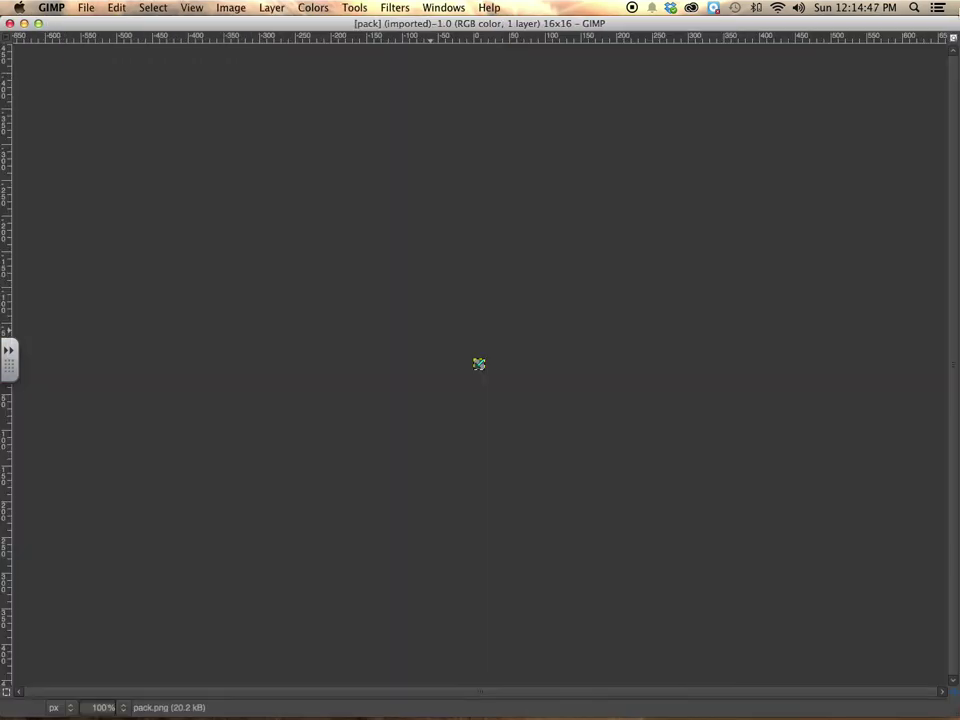
{"action": "left_click", "coordinate": [953, 40]}
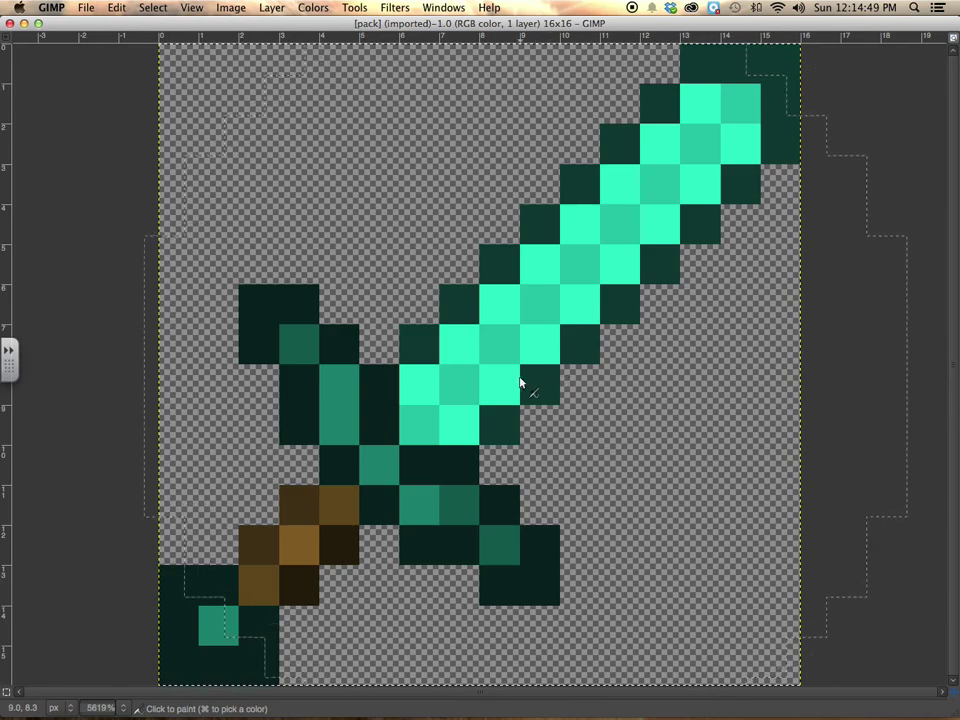
- Colorize the sword image a strongly saturated red with the Colorize tool
{"action": "mouse_move", "coordinate": [545, 409]}
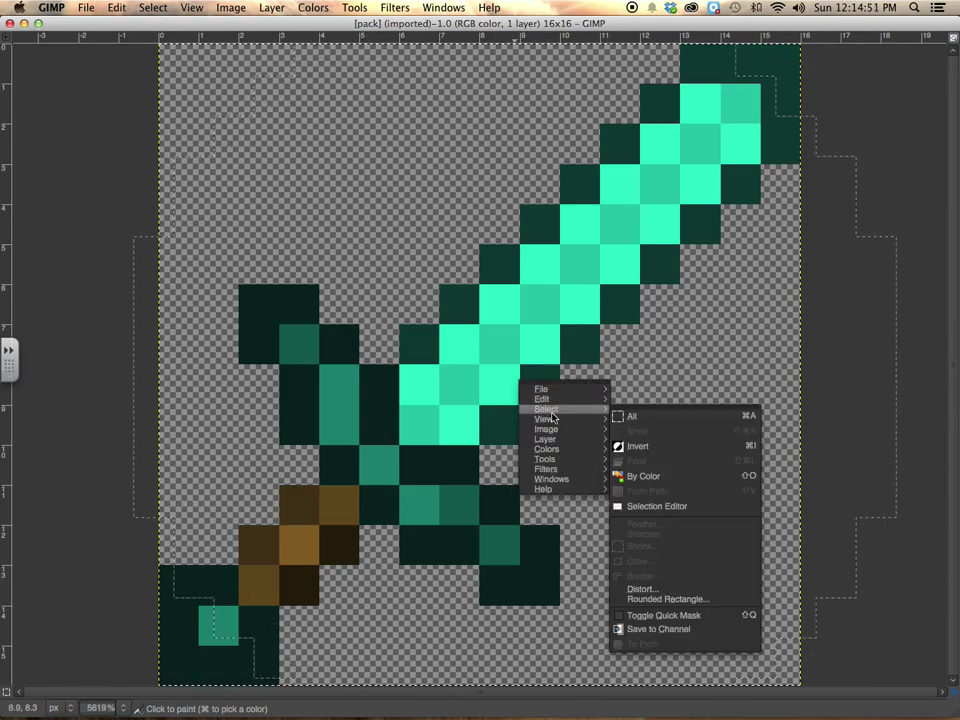
{"action": "mouse_move", "coordinate": [548, 449]}
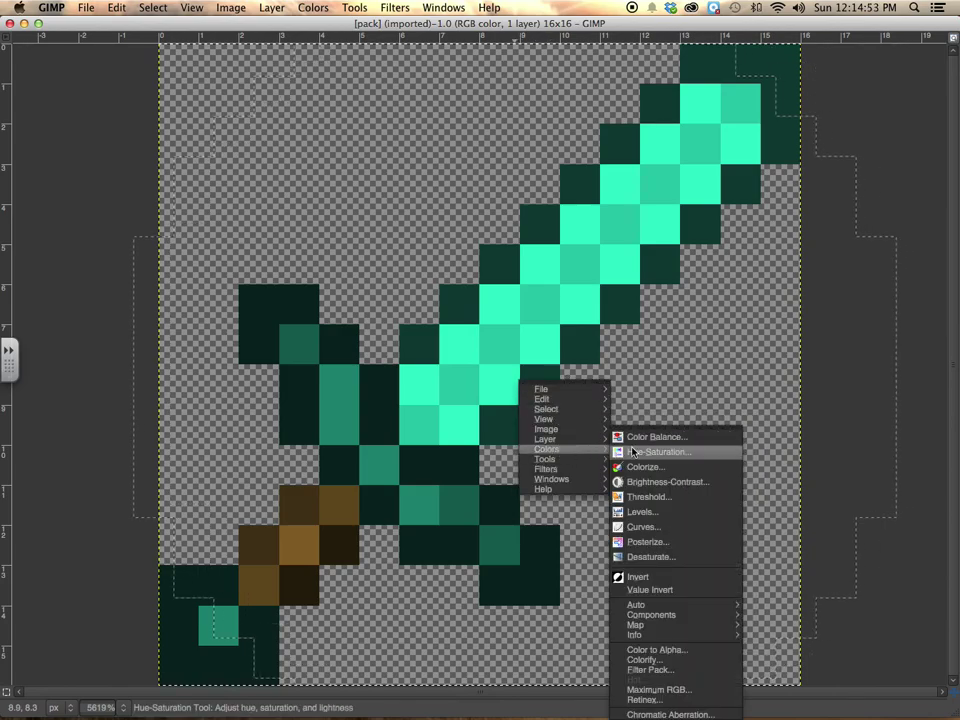
{"action": "left_click", "coordinate": [651, 469]}
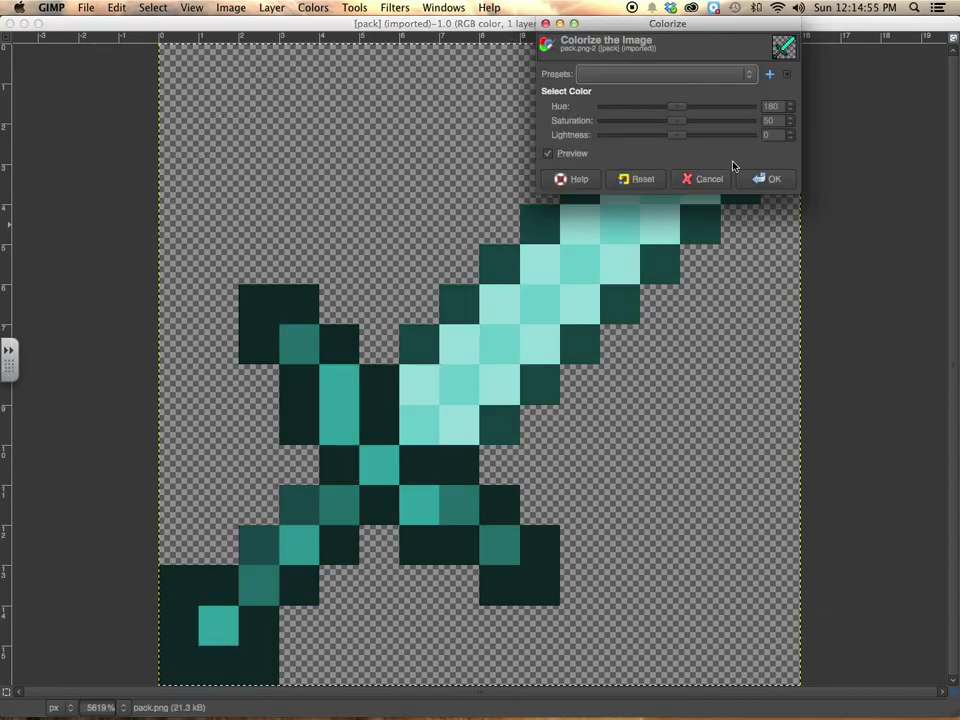
{"action": "left_click_drag", "start_coordinate": [681, 111], "coordinate": [741, 128]}
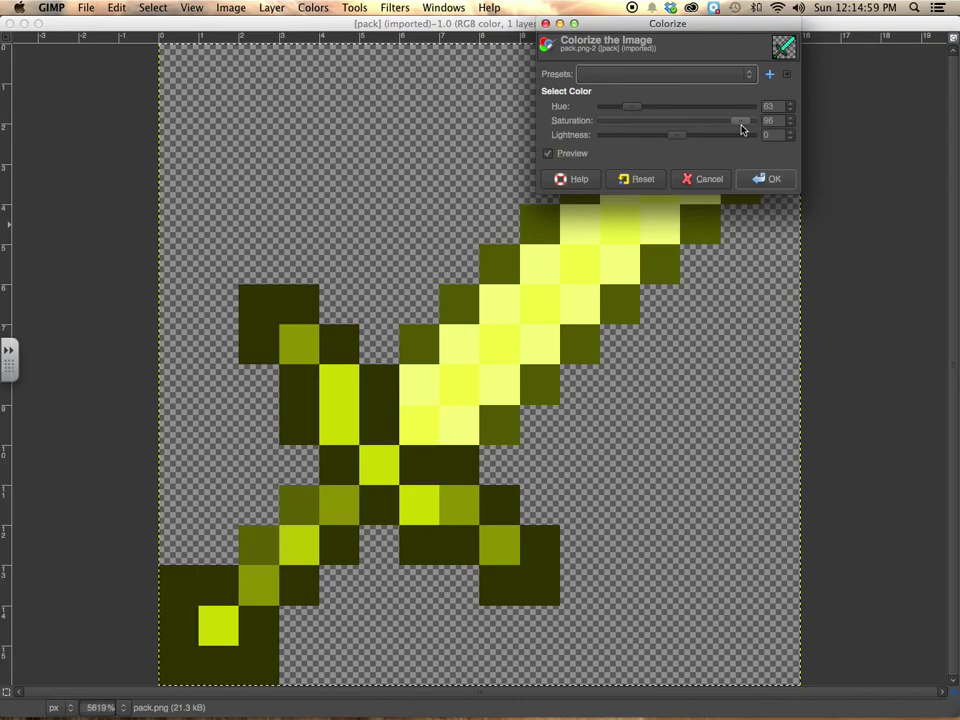
{"action": "left_click_drag", "start_coordinate": [677, 135], "coordinate": [604, 115]}
{"action": "left_click", "coordinate": [767, 178]}
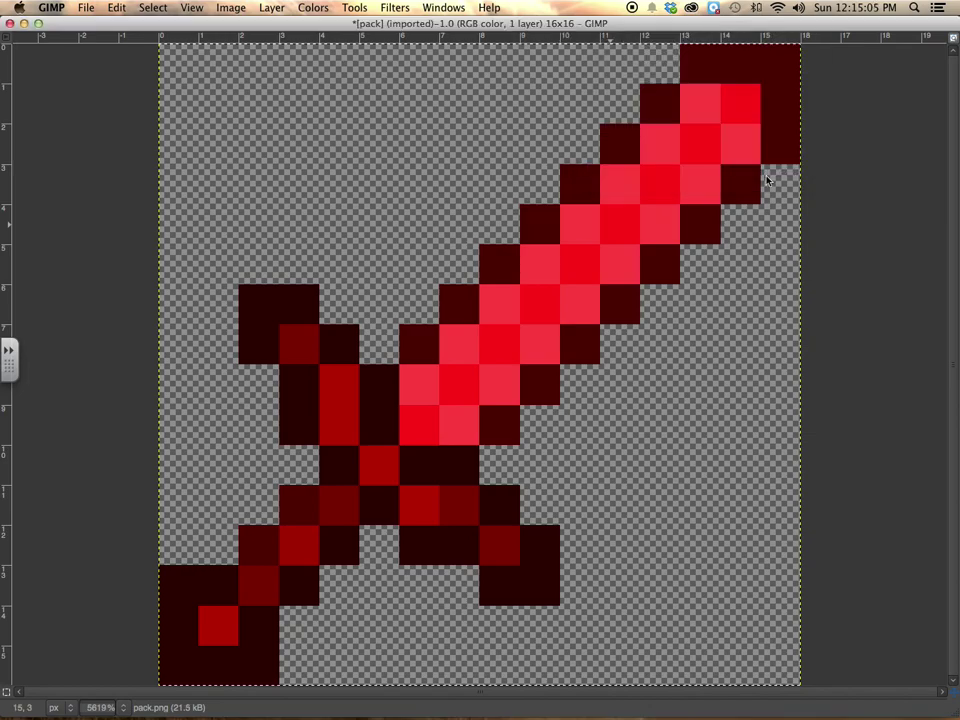
- Export the image as PNG over pack.png in the youtube folder, and close it discarding the unsaved changes
{"action": "key", "text": "ctrl+shift+e"}
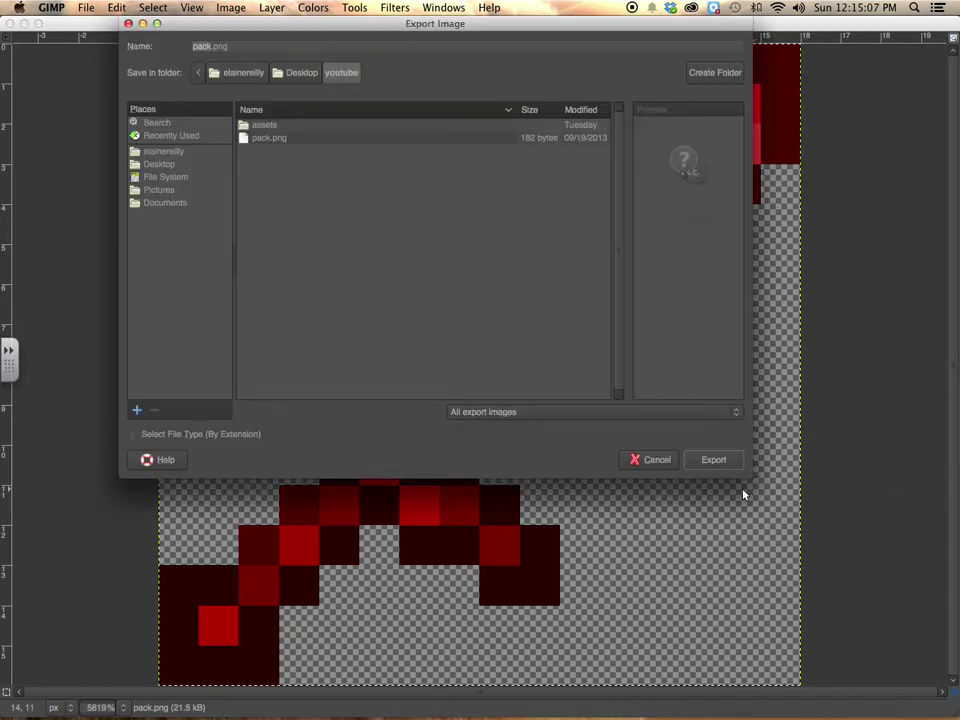
{"action": "left_click", "coordinate": [711, 461]}
{"action": "left_click", "coordinate": [536, 292]}
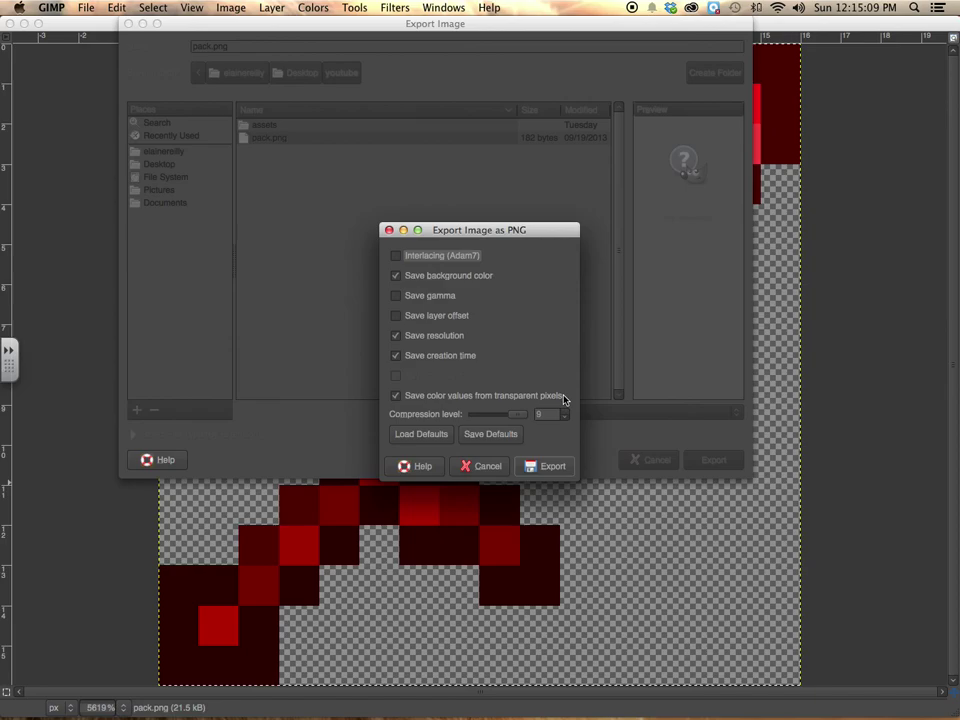
{"action": "left_click", "coordinate": [550, 465]}
{"action": "left_click", "coordinate": [10, 23]}
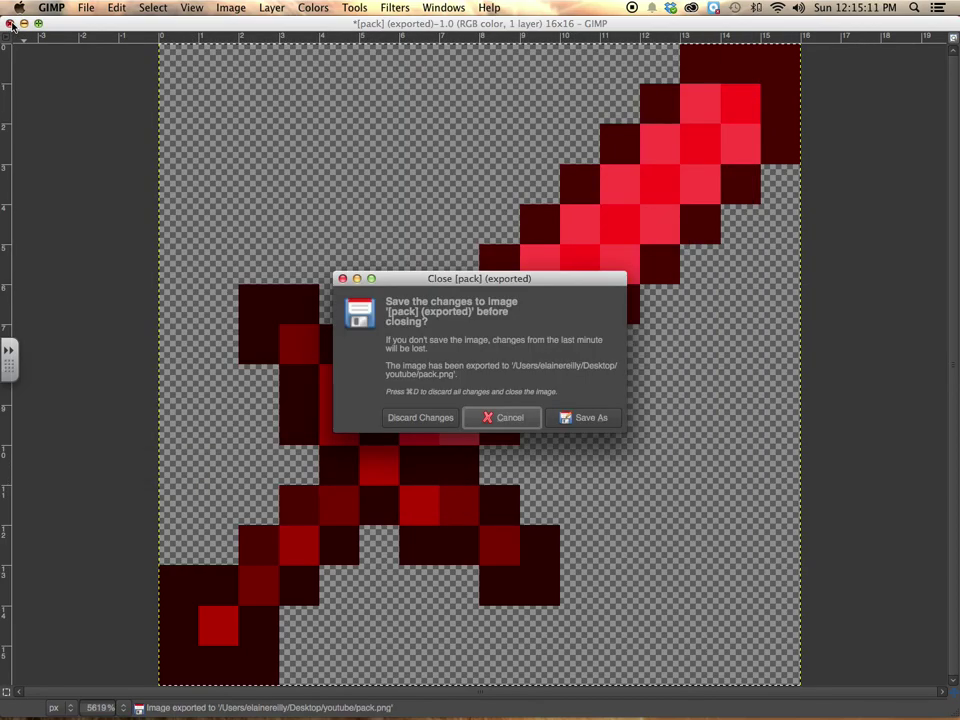
{"action": "key", "text": "super+d"}
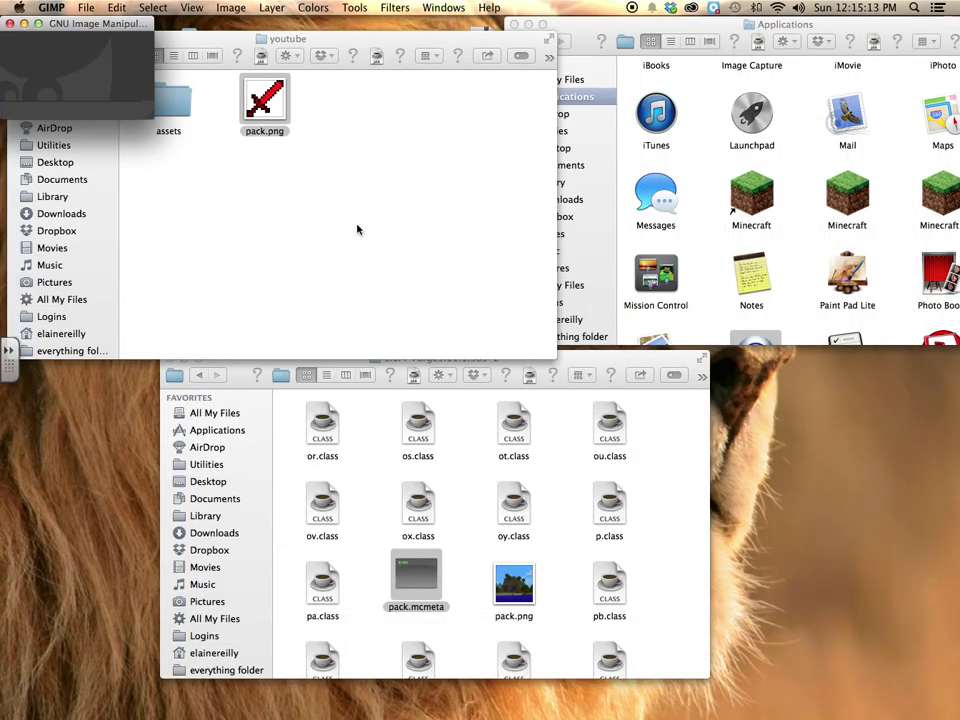
- Copy pack.mcmeta from the 1.6.4-Forge9.11.1.965 2 folder and paste it into the youtube folder
{"action": "left_click", "coordinate": [332, 102]}
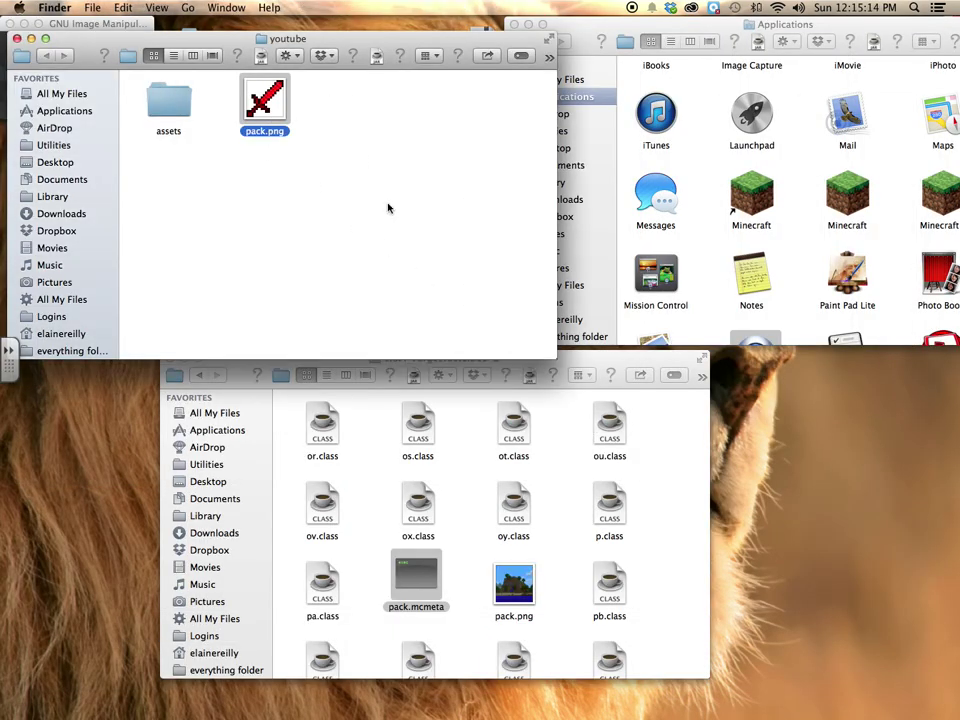
{"action": "right_click", "coordinate": [421, 589]}
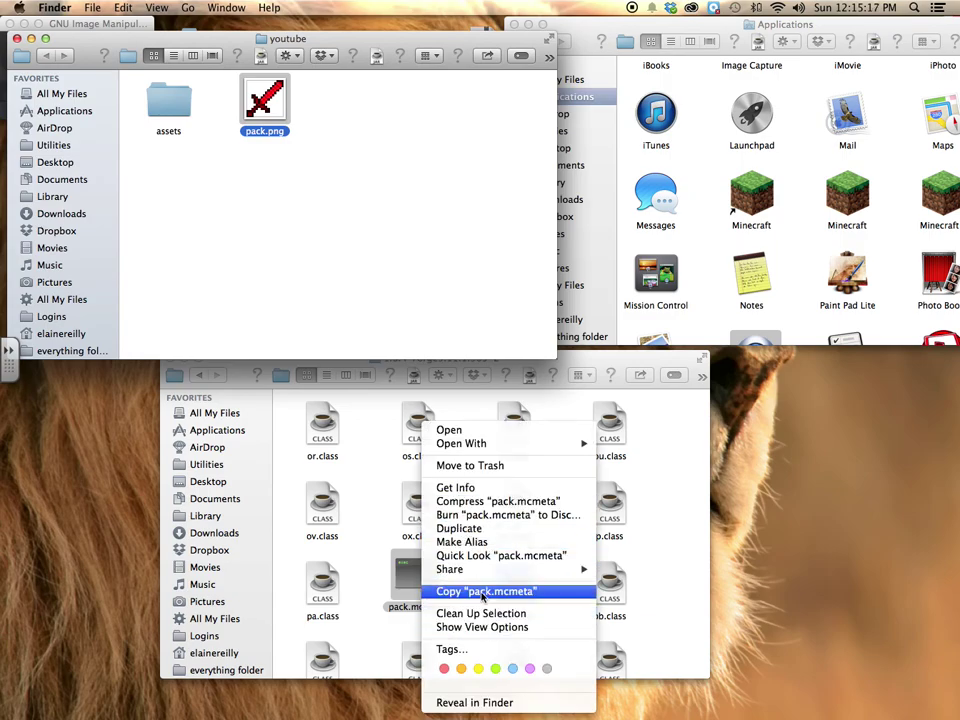
{"action": "left_click", "coordinate": [483, 591]}
{"action": "left_click", "coordinate": [332, 161]}
{"action": "right_click", "coordinate": [333, 126]}
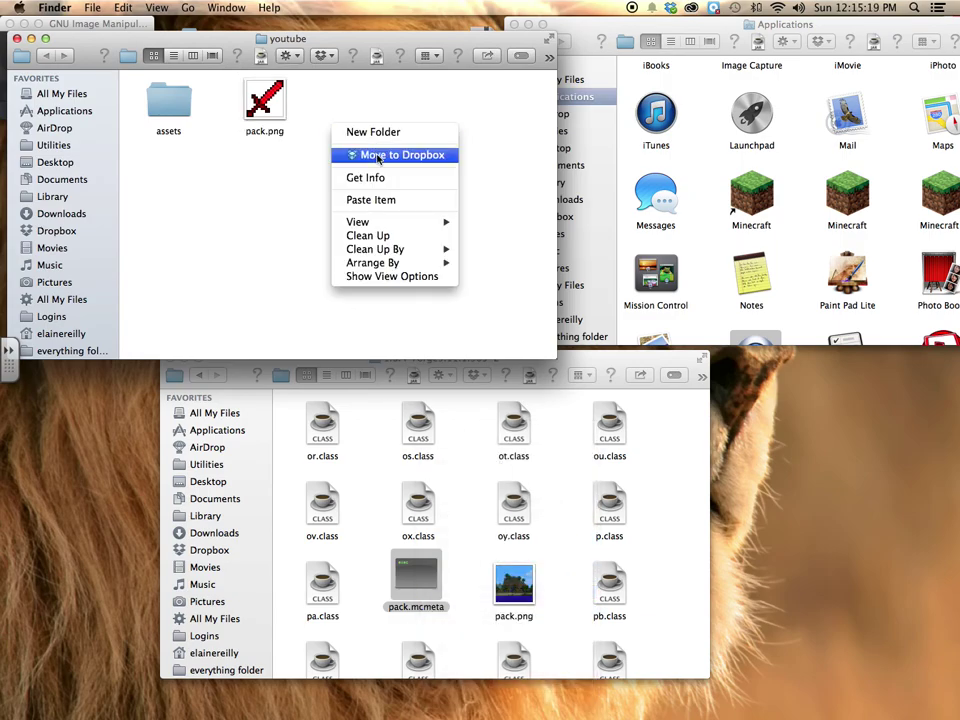
{"action": "left_click", "coordinate": [371, 200]}
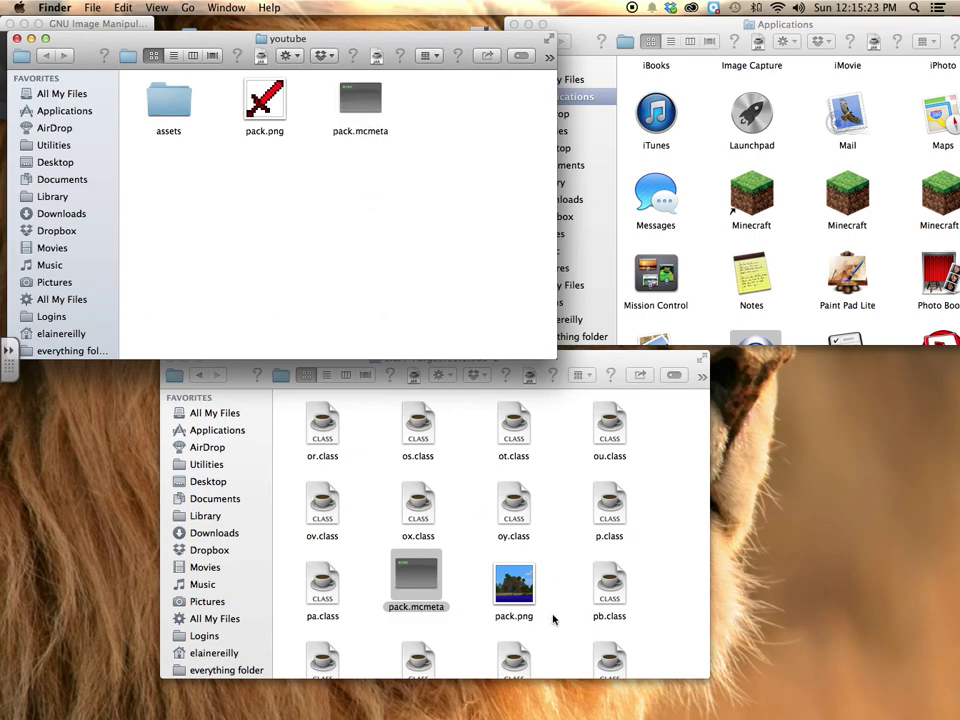
- Close the Forge and youtube folder windows and reposition the youtube folder on the desktop
{"action": "left_click", "coordinate": [226, 368]}
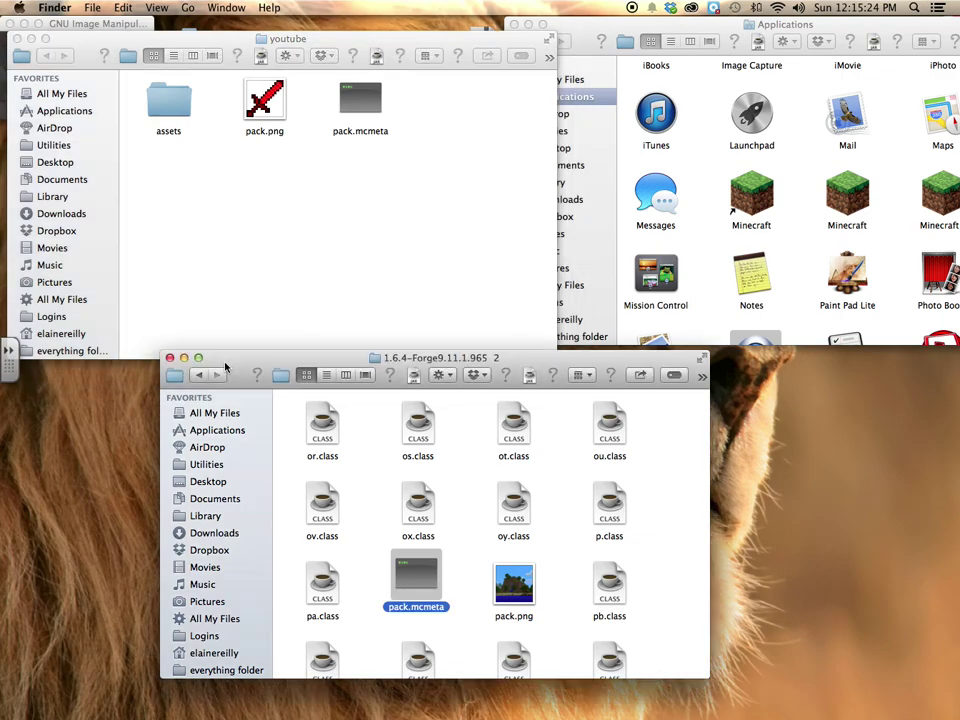
{"action": "left_click", "coordinate": [168, 357]}
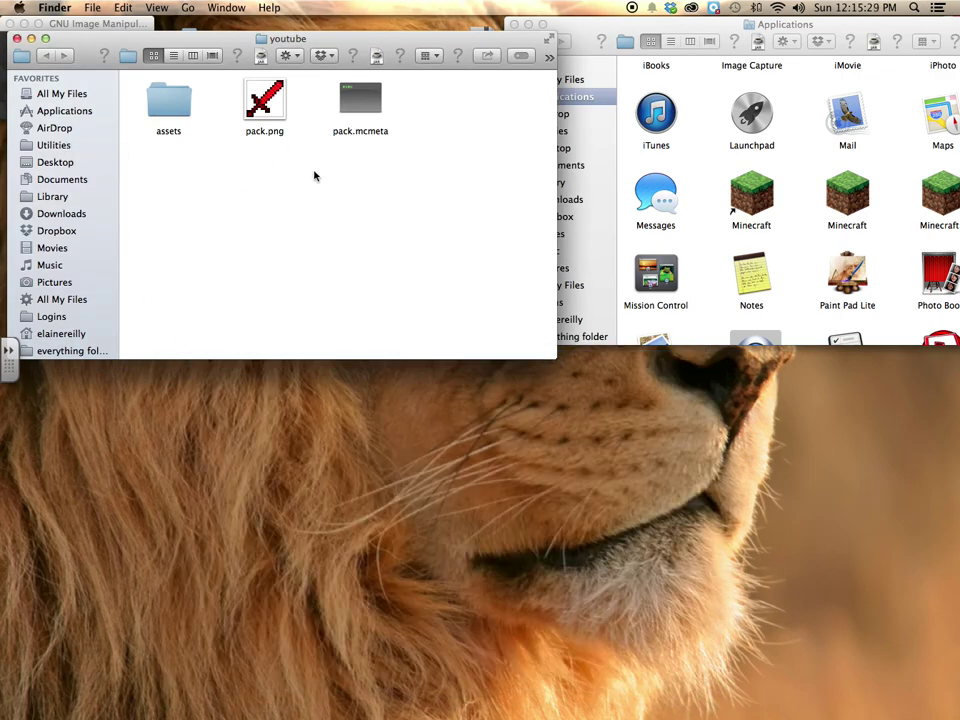
{"action": "double_click", "coordinate": [170, 105]}
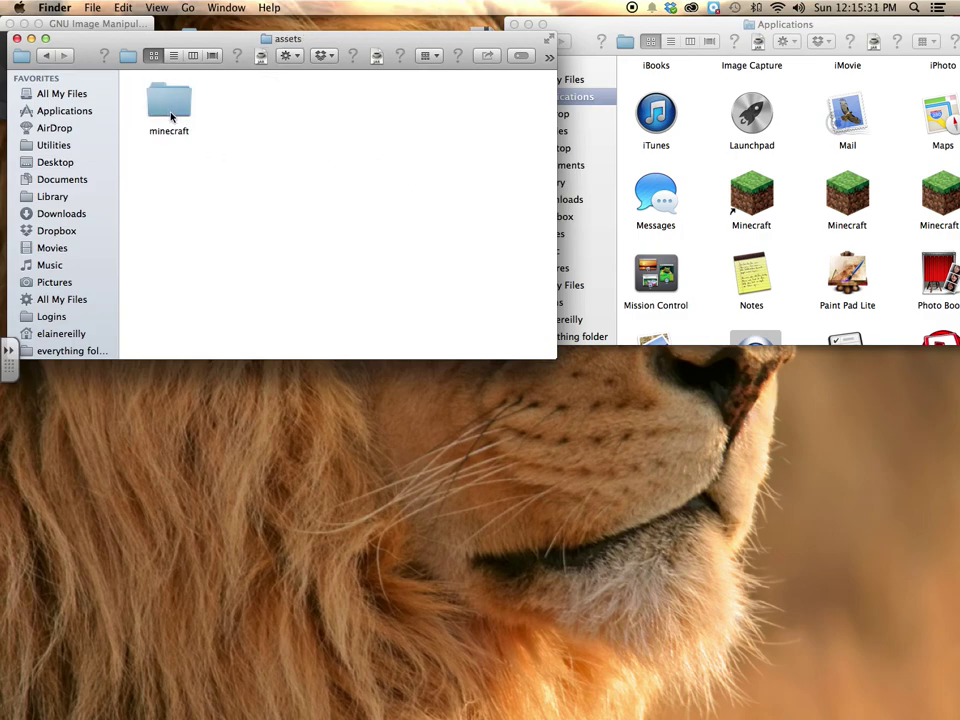
{"action": "key", "text": "super+w"}
{"action": "left_click_drag", "start_coordinate": [230, 280], "coordinate": [180, 306]}
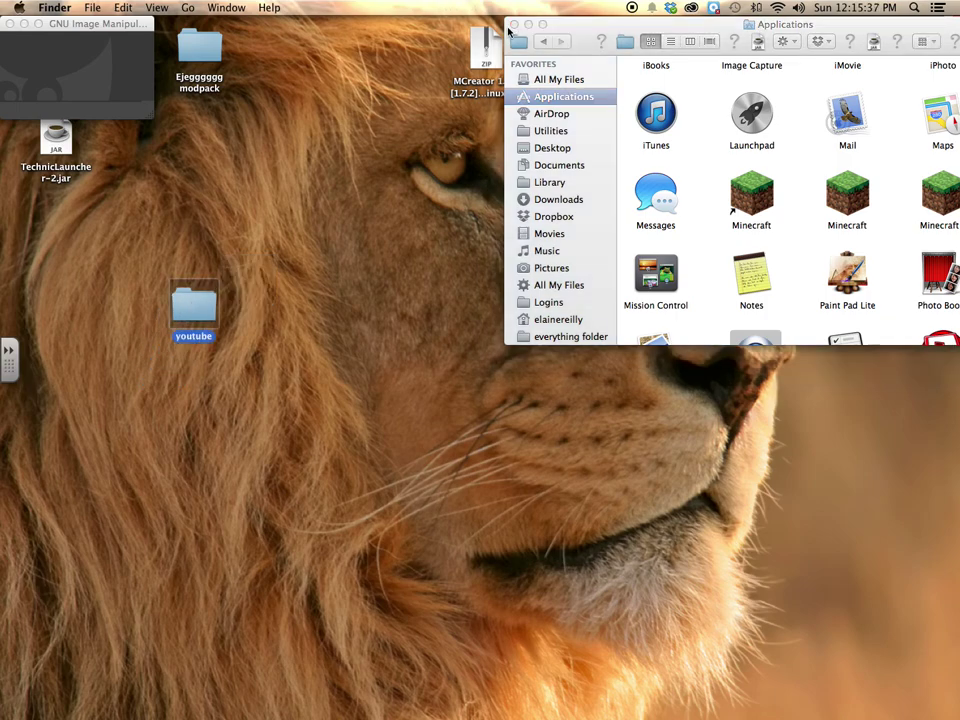
- Open a new Finder window and go to the minecraft folder inside Library's Application Support
{"action": "mouse_move", "coordinate": [243, 706]}
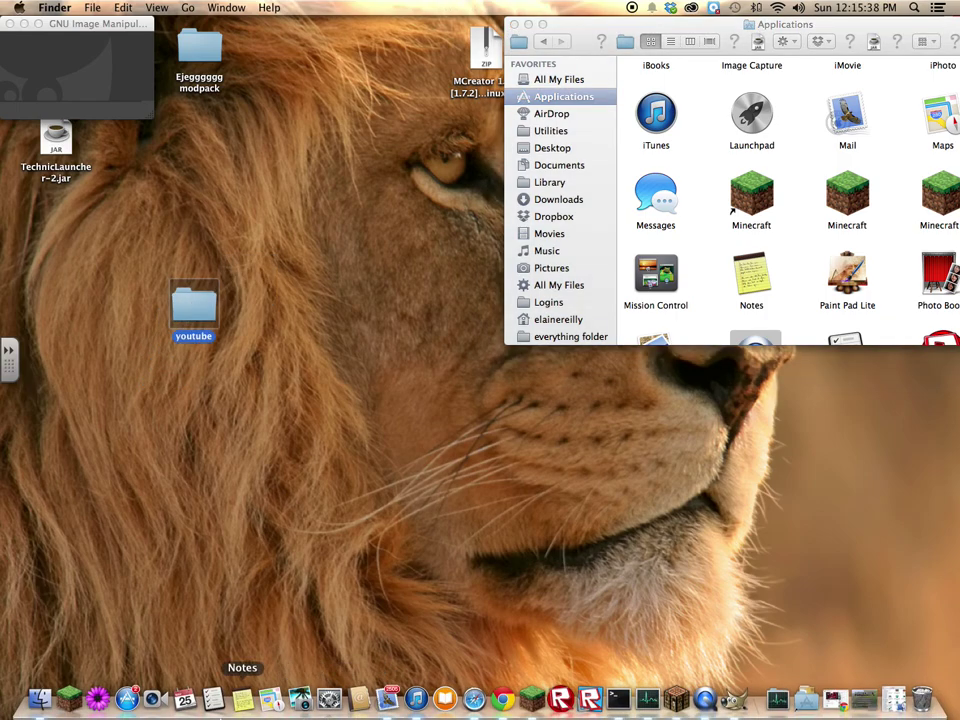
{"action": "left_click", "coordinate": [42, 708]}
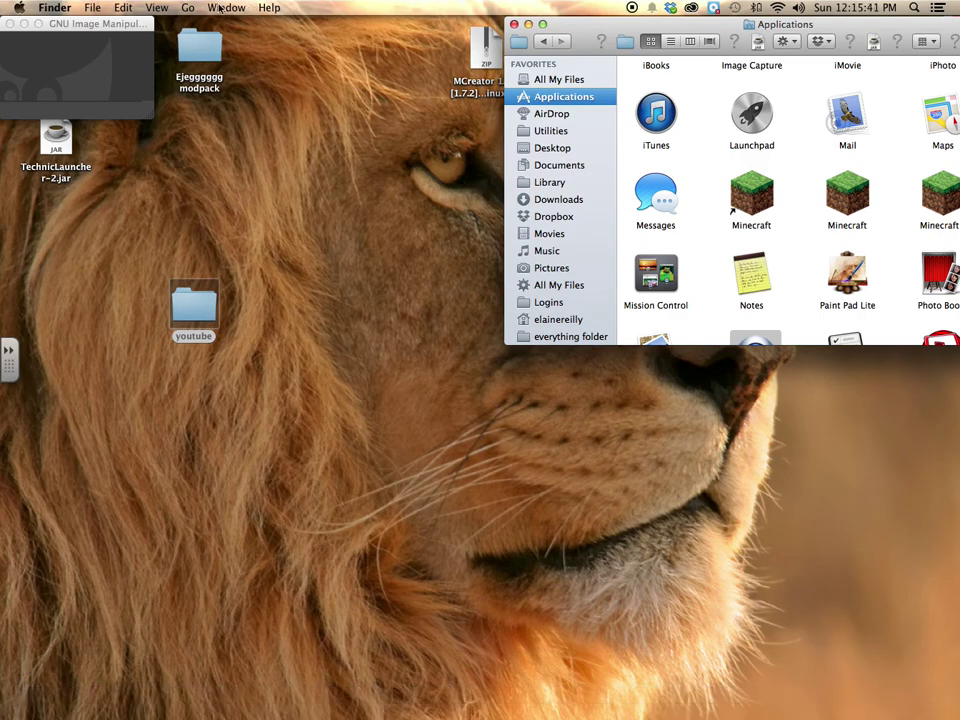
{"action": "left_click", "coordinate": [91, 8]}
{"action": "left_click", "coordinate": [95, 26]}
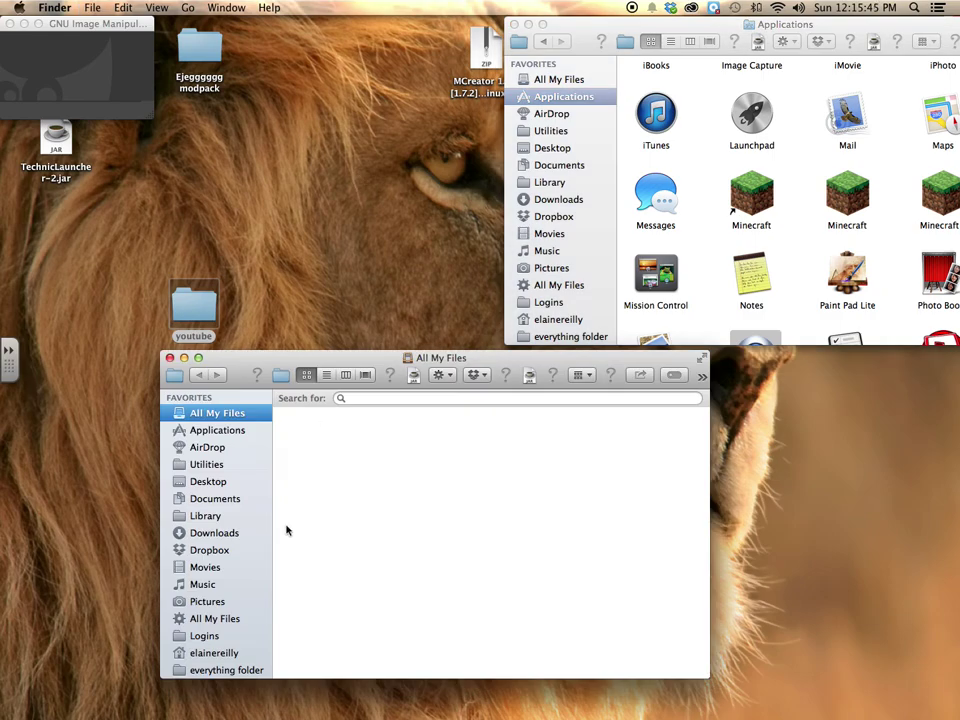
{"action": "left_click", "coordinate": [205, 516]}
{"action": "double_click", "coordinate": [300, 522]}
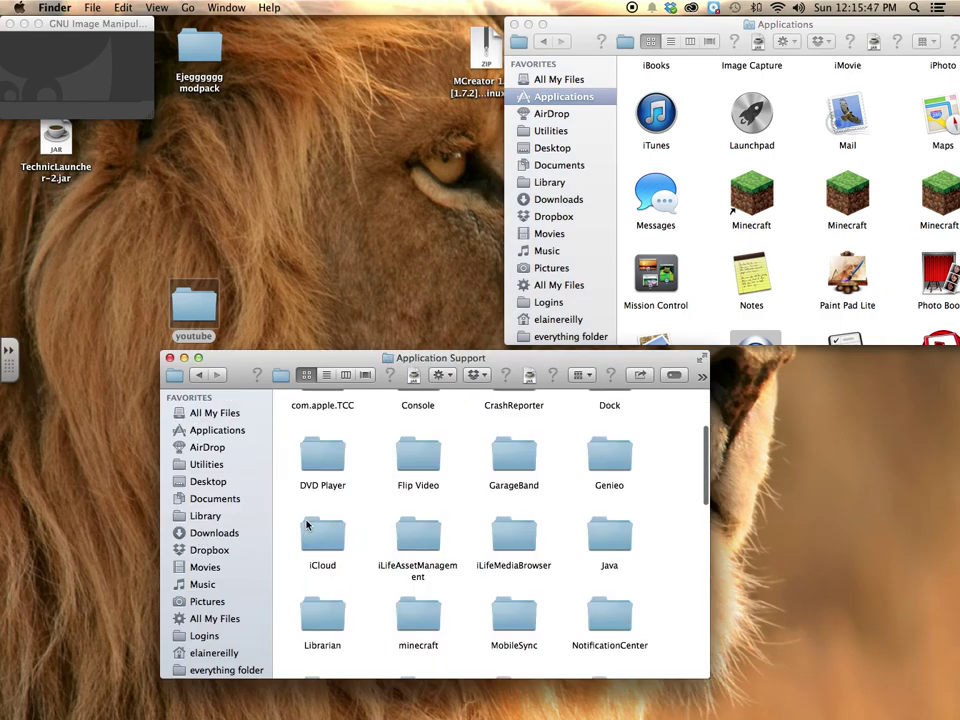
{"action": "double_click", "coordinate": [422, 585]}
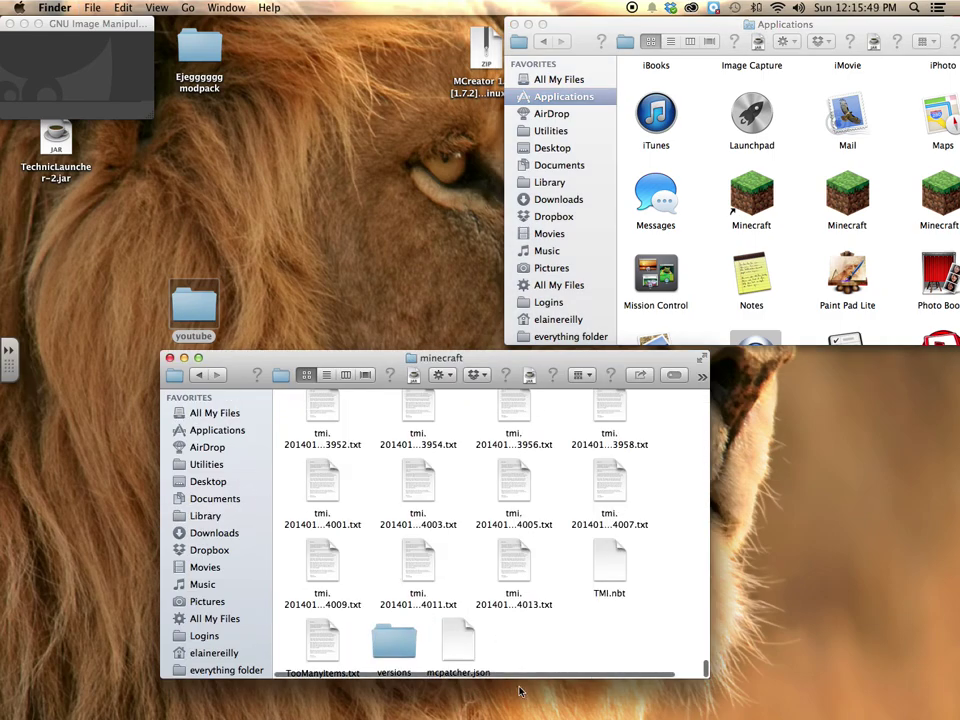
- Find the resourcepacks folder and move the youtube folder from the desktop into it
{"action": "scroll", "coordinate": [478, 508], "scroll_direction": "up", "scroll_amount": 15}
{"action": "scroll", "coordinate": [478, 508], "scroll_direction": "up", "scroll_amount": 10}
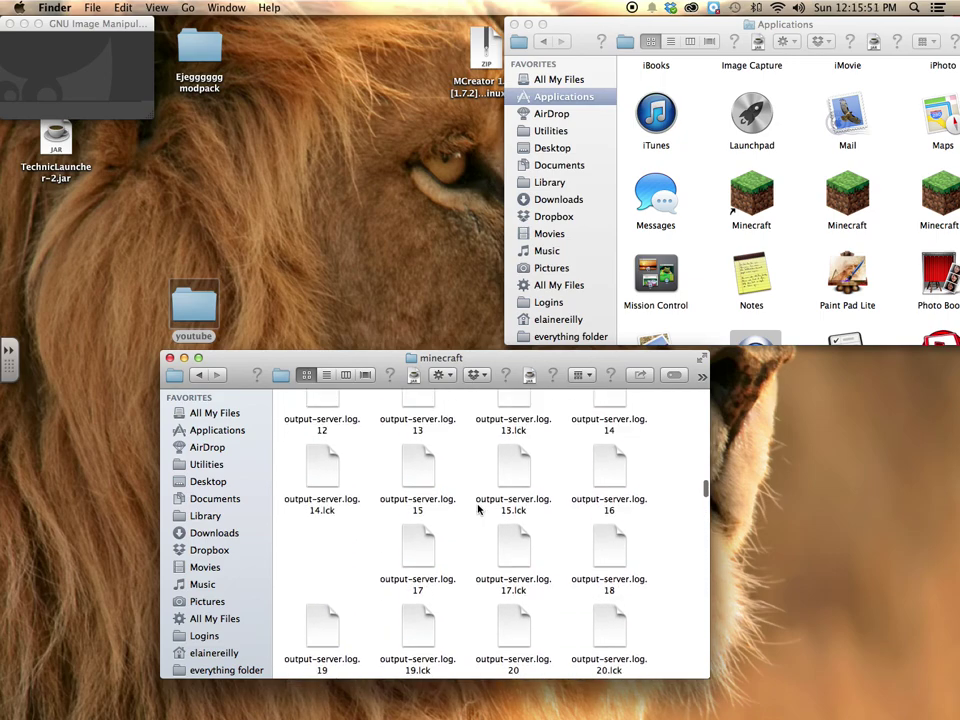
{"action": "scroll", "coordinate": [478, 508], "scroll_direction": "up", "scroll_amount": 8}
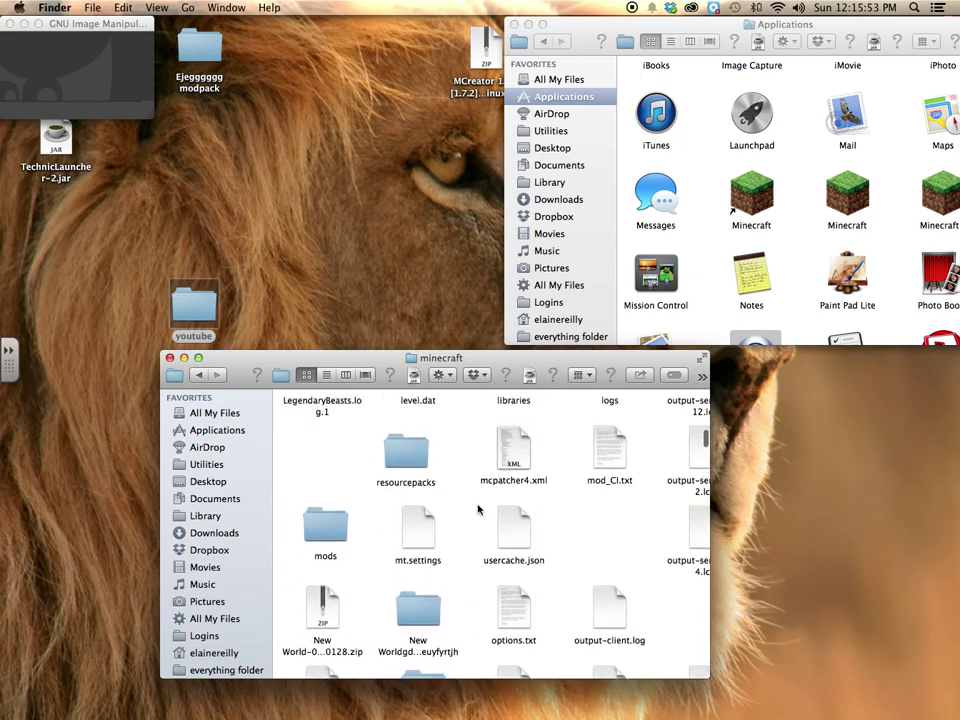
{"action": "left_click_drag", "start_coordinate": [192, 307], "coordinate": [405, 533]}
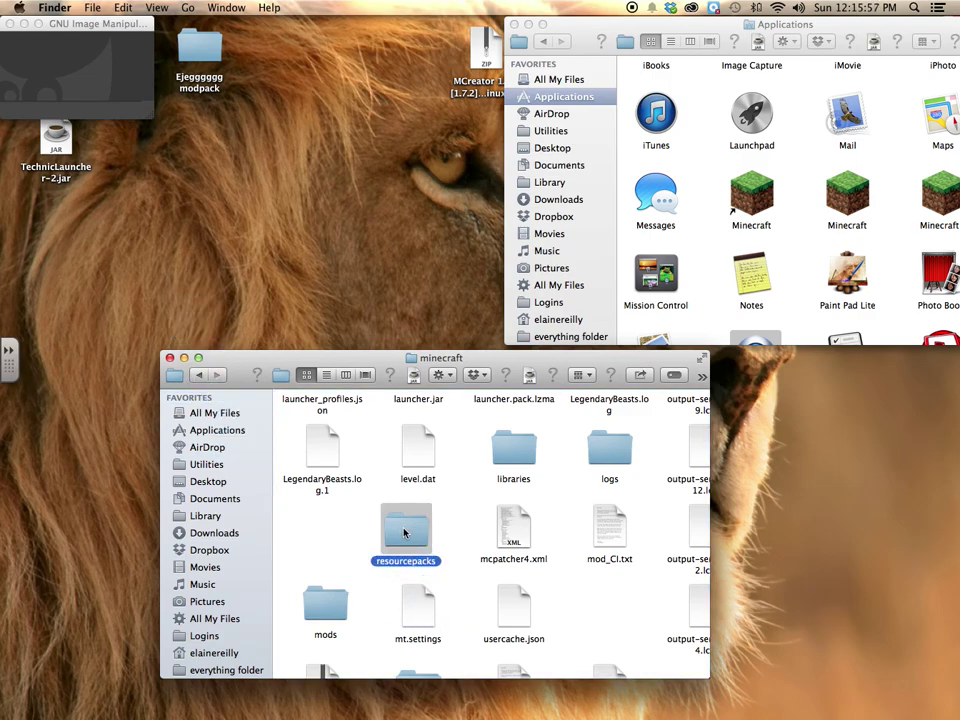
- Open the youtube pack inside resourcepacks and go to its assets/minecraft/textures folder
{"action": "double_click", "coordinate": [405, 532]}
{"action": "double_click", "coordinate": [510, 700]}
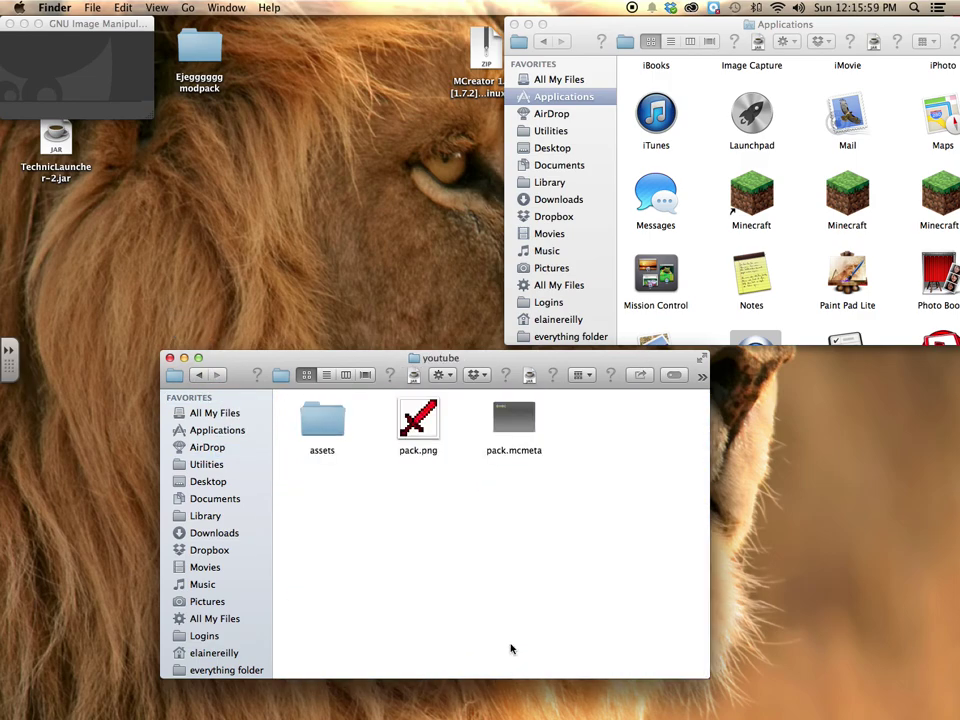
{"action": "double_click", "coordinate": [327, 450]}
{"action": "double_click", "coordinate": [320, 428]}
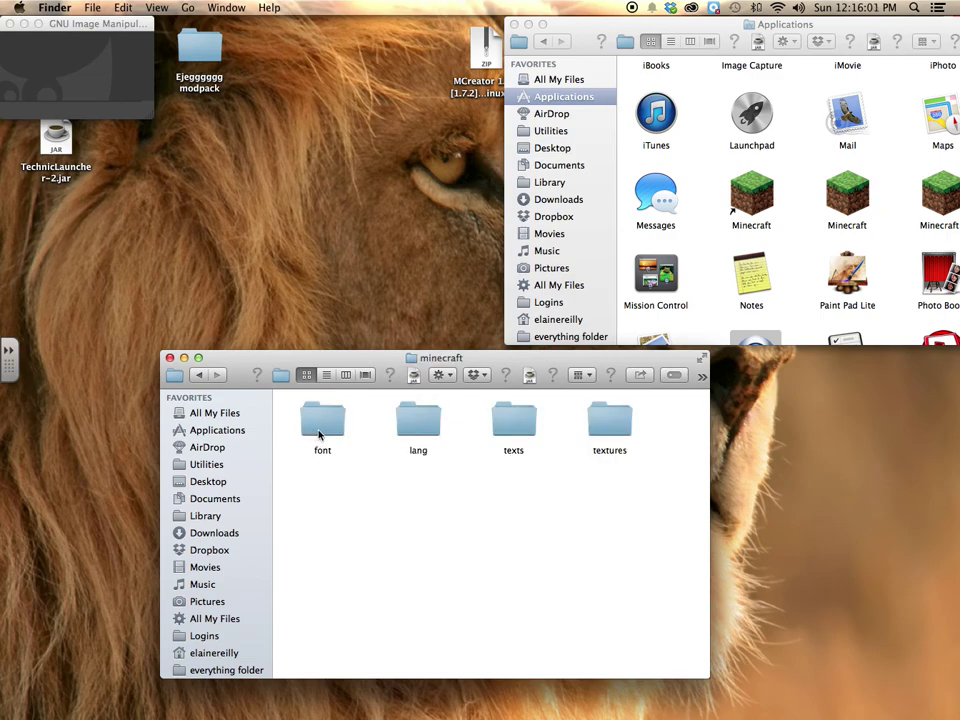
{"action": "double_click", "coordinate": [605, 424]}
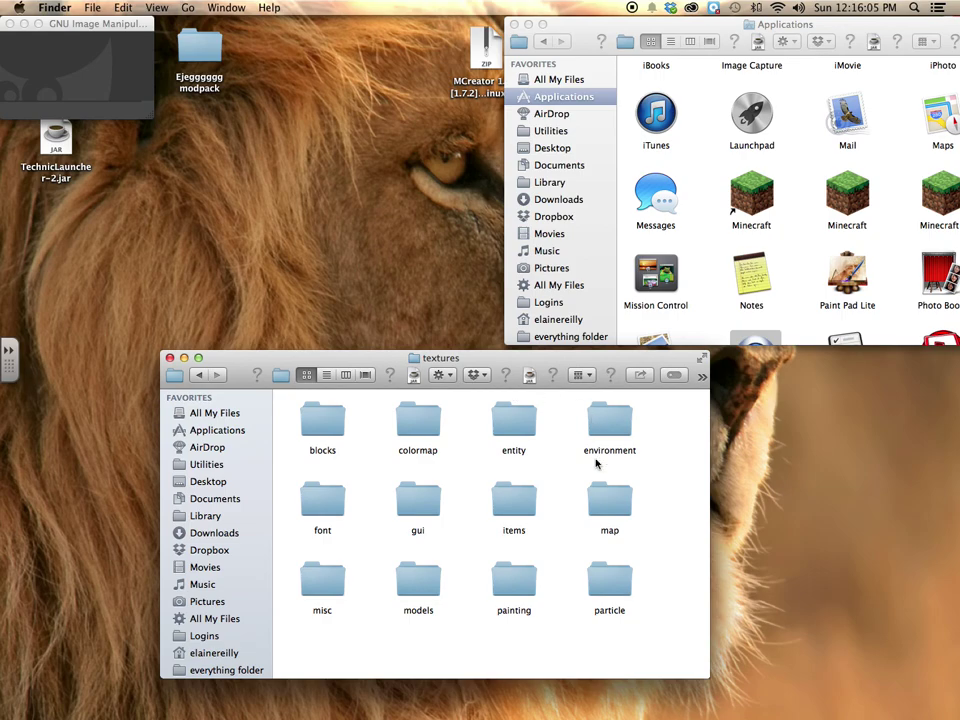
- Examine the mob textures in the entity folder, including the contents of its enderman subfolder
{"action": "double_click", "coordinate": [512, 420]}
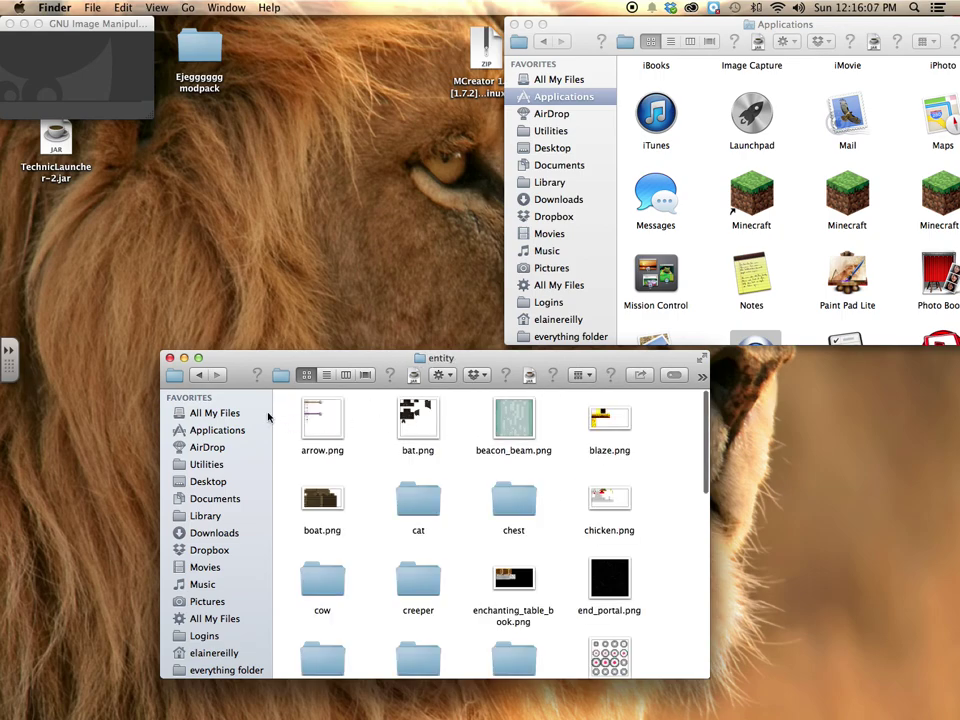
{"action": "scroll", "coordinate": [514, 548], "scroll_direction": "down", "scroll_amount": 8}
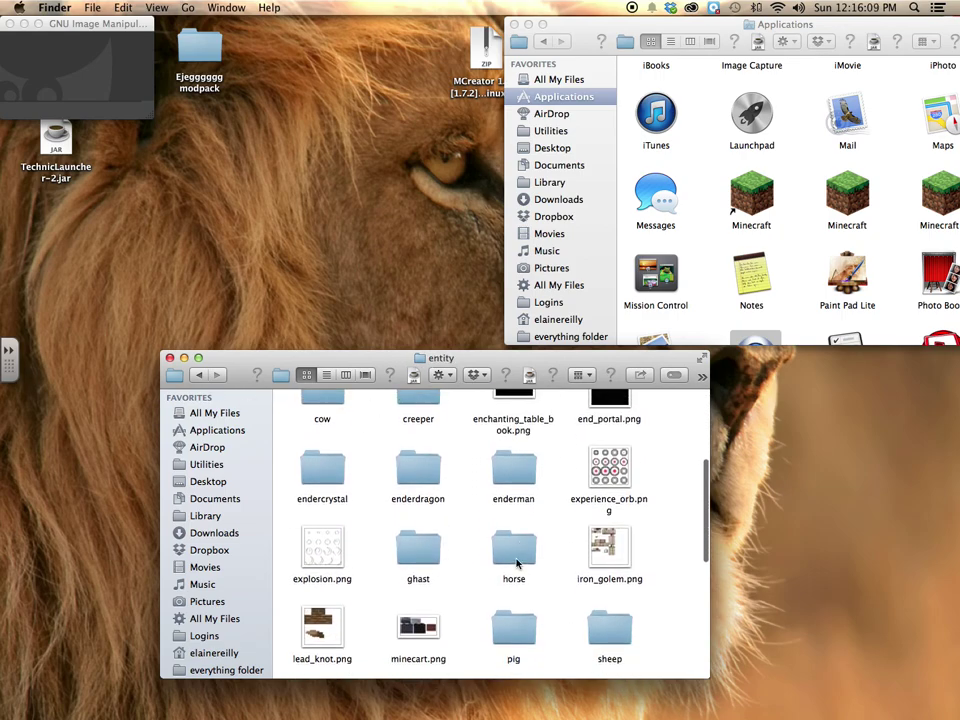
{"action": "scroll", "coordinate": [517, 563], "scroll_direction": "down", "scroll_amount": 5}
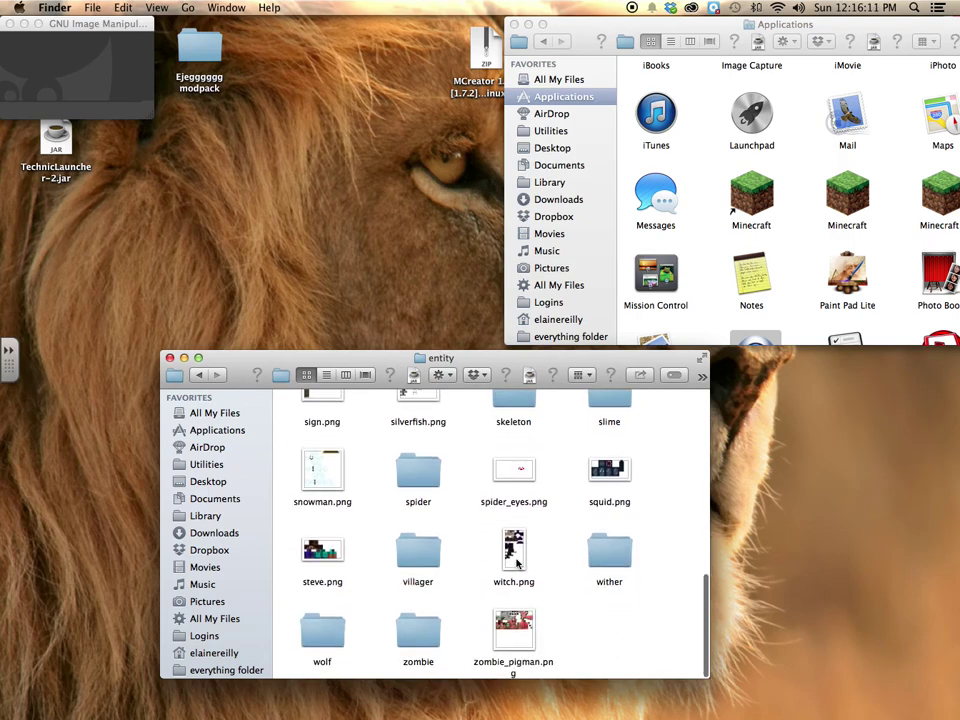
{"action": "scroll", "coordinate": [517, 563], "scroll_direction": "up", "scroll_amount": 10}
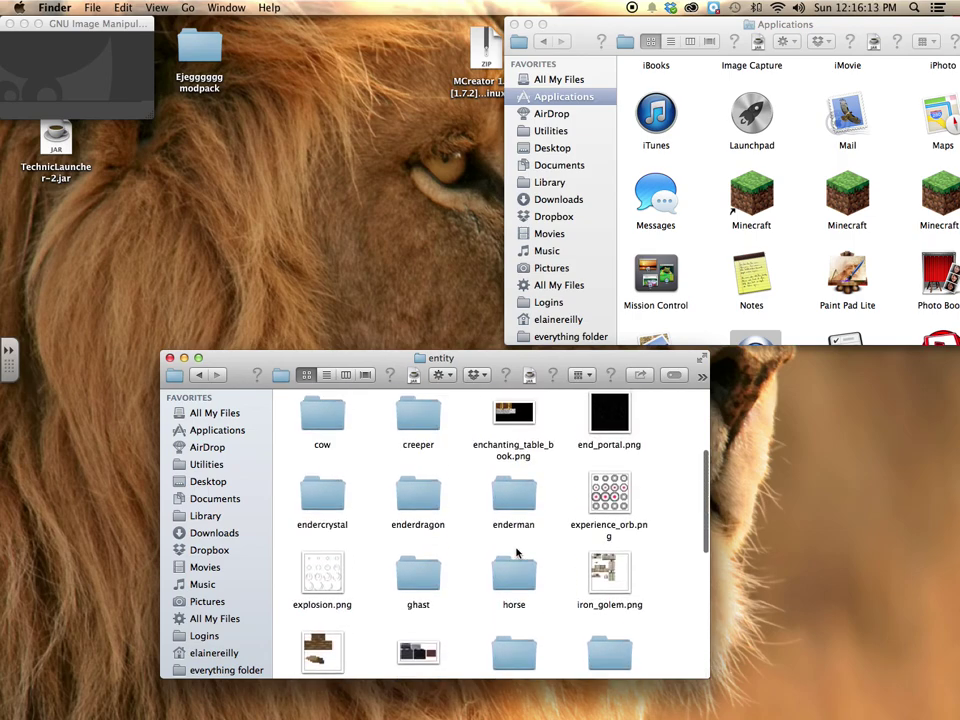
{"action": "scroll", "coordinate": [517, 552], "scroll_direction": "up", "scroll_amount": 1}
{"action": "double_click", "coordinate": [509, 505]}
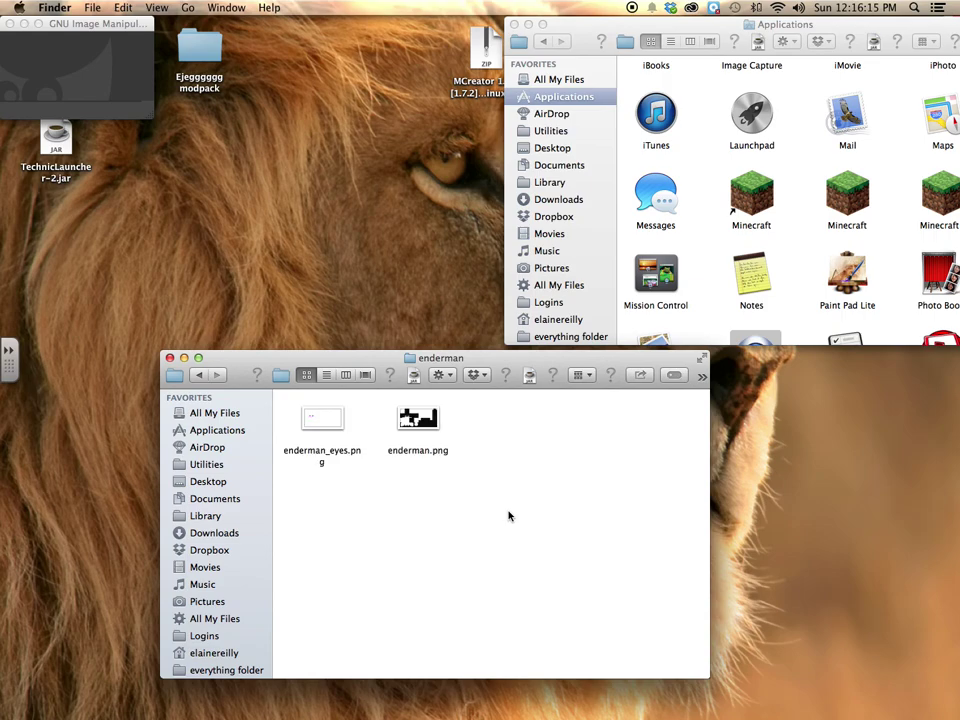
{"action": "left_click", "coordinate": [201, 376]}
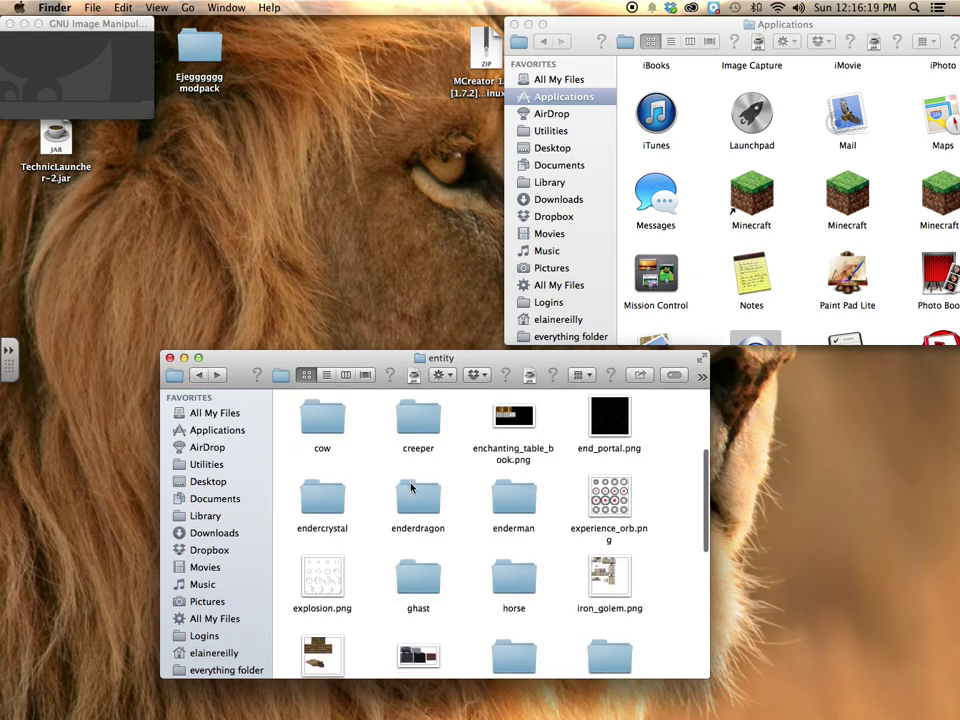
{"action": "scroll", "coordinate": [410, 488], "scroll_direction": "down", "scroll_amount": 10}
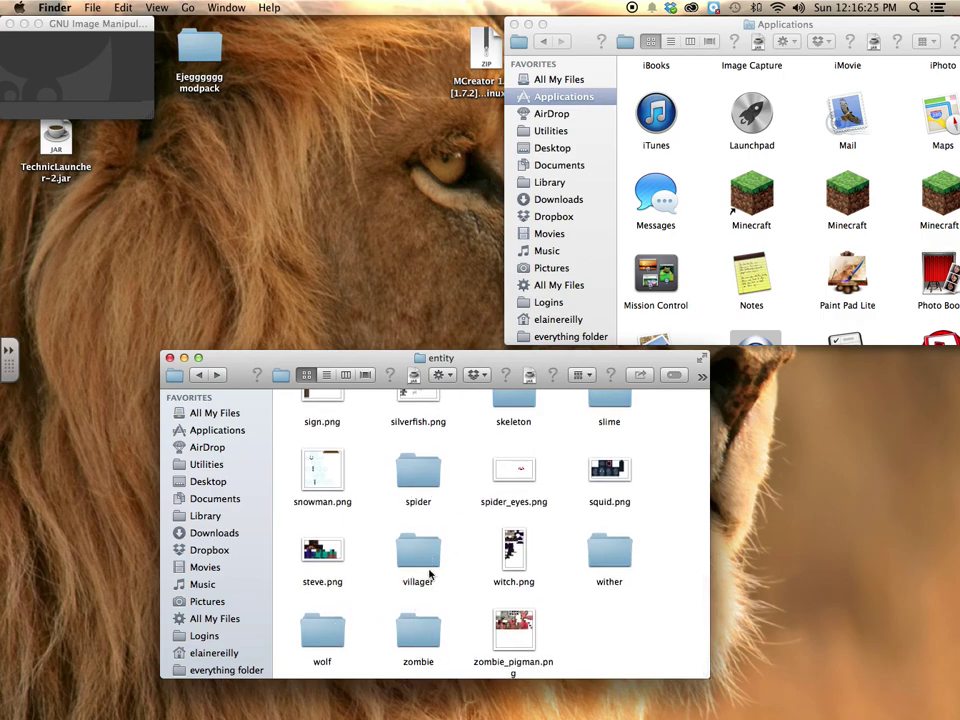
- Examine the texture files in the wolf subfolder and return to the beginning of the entity folder
{"action": "double_click", "coordinate": [318, 650]}
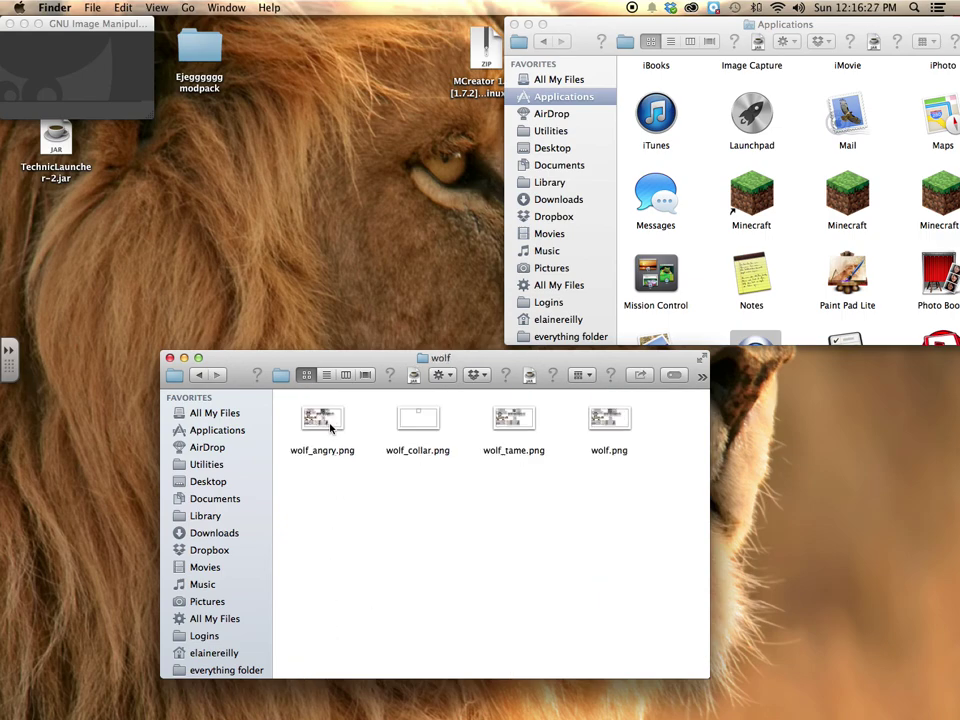
{"action": "left_click_drag", "start_coordinate": [325, 540], "coordinate": [780, 253]}
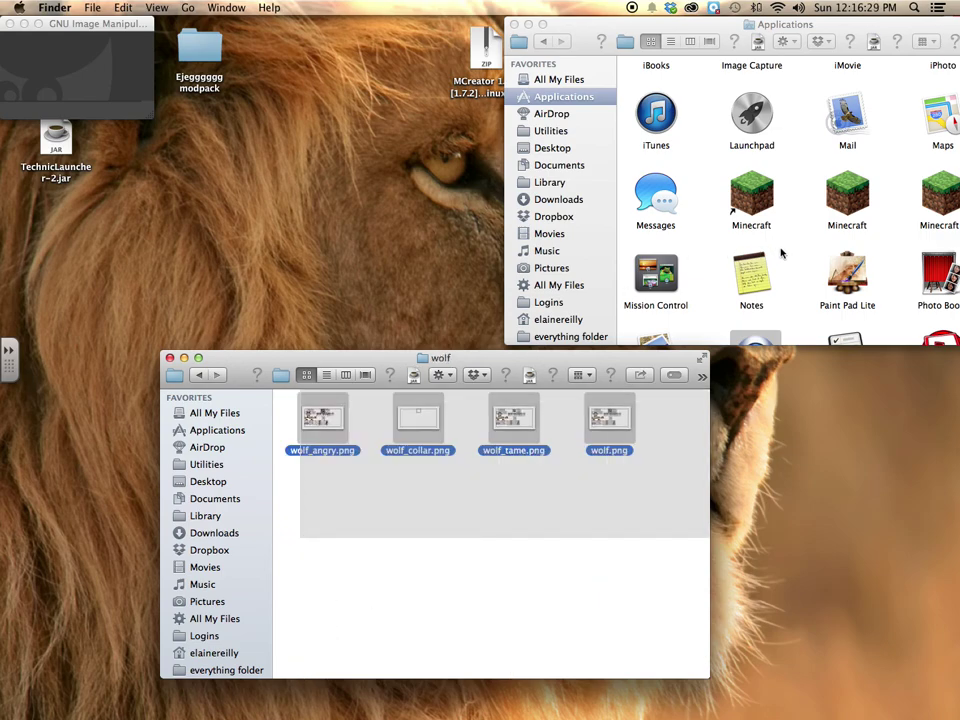
{"action": "right_click", "coordinate": [520, 433]}
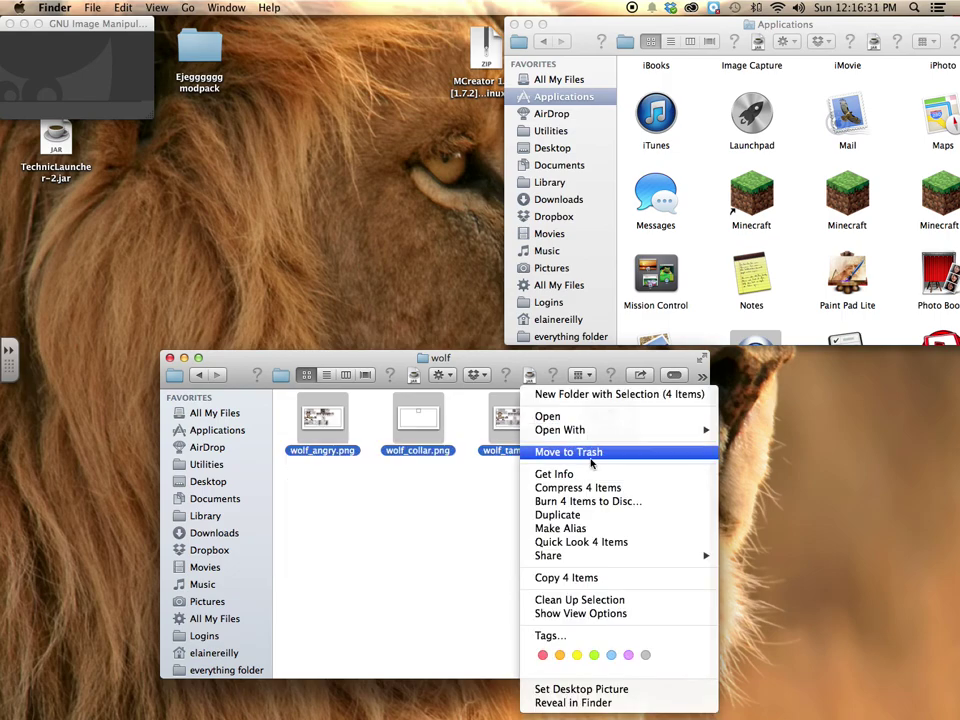
{"action": "left_click", "coordinate": [420, 553]}
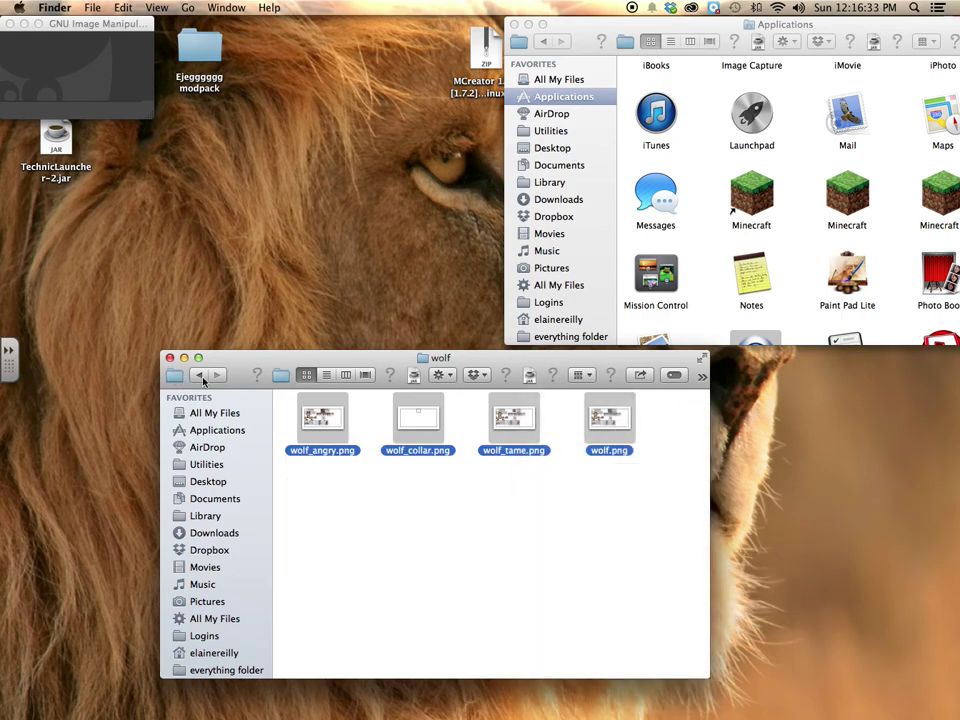
{"action": "left_click", "coordinate": [200, 375]}
{"action": "scroll", "coordinate": [377, 476], "scroll_direction": "up", "scroll_amount": 3}
{"action": "left_click", "coordinate": [432, 536]}
{"action": "scroll", "coordinate": [430, 505], "scroll_direction": "up", "scroll_amount": 5}
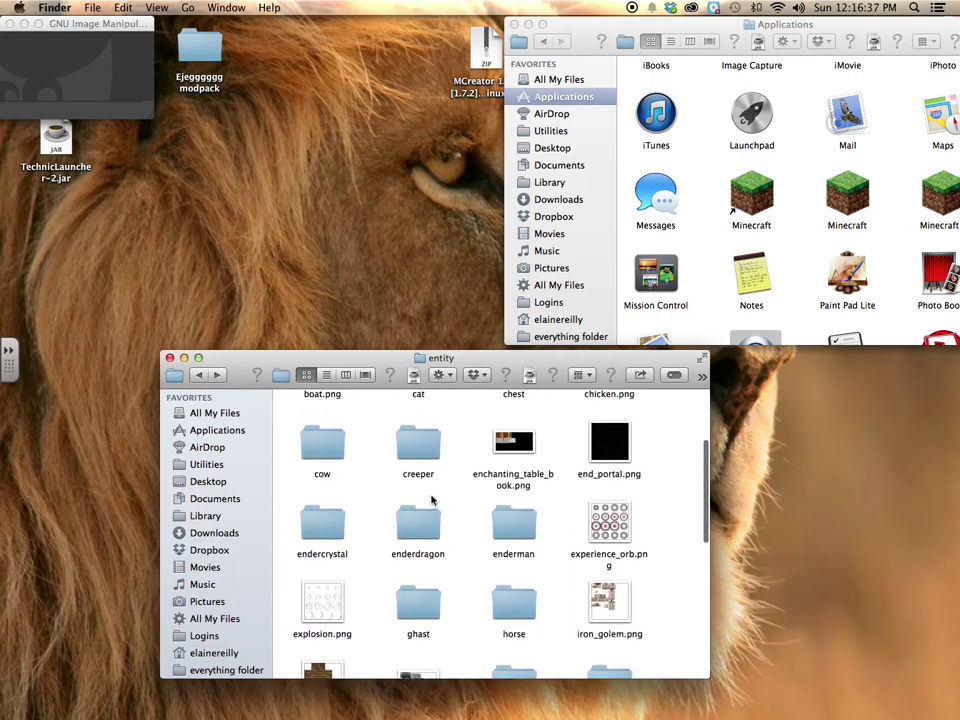
{"action": "scroll", "coordinate": [432, 500], "scroll_direction": "up", "scroll_amount": 3}
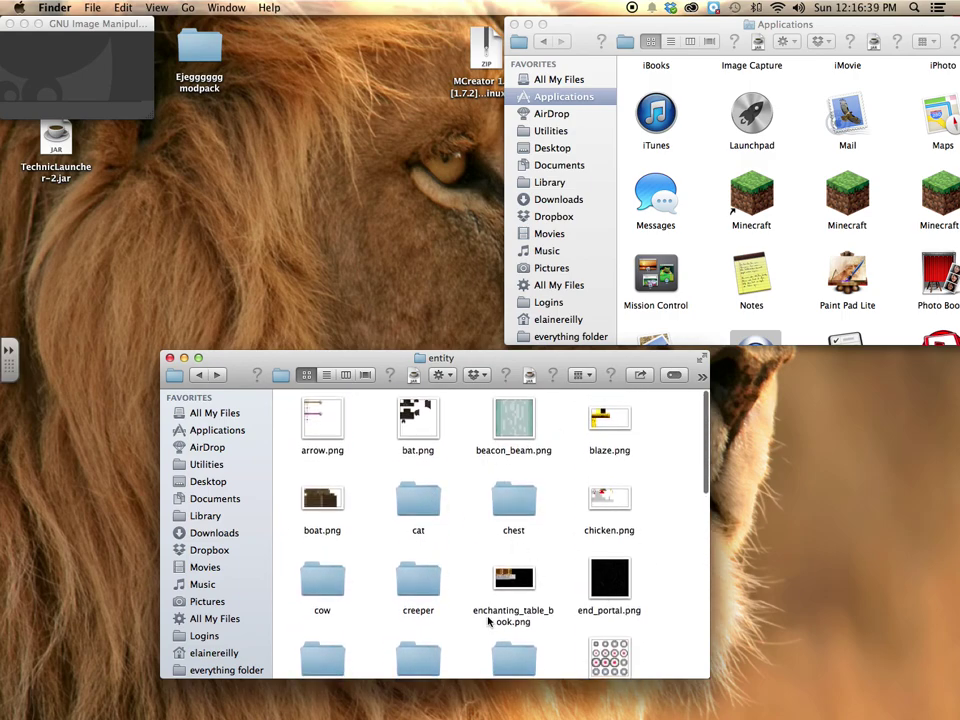
- Open chicken.png from the entity folder in GIMP and enlarge the image to fill a maximized window
{"action": "left_click", "coordinate": [606, 500]}
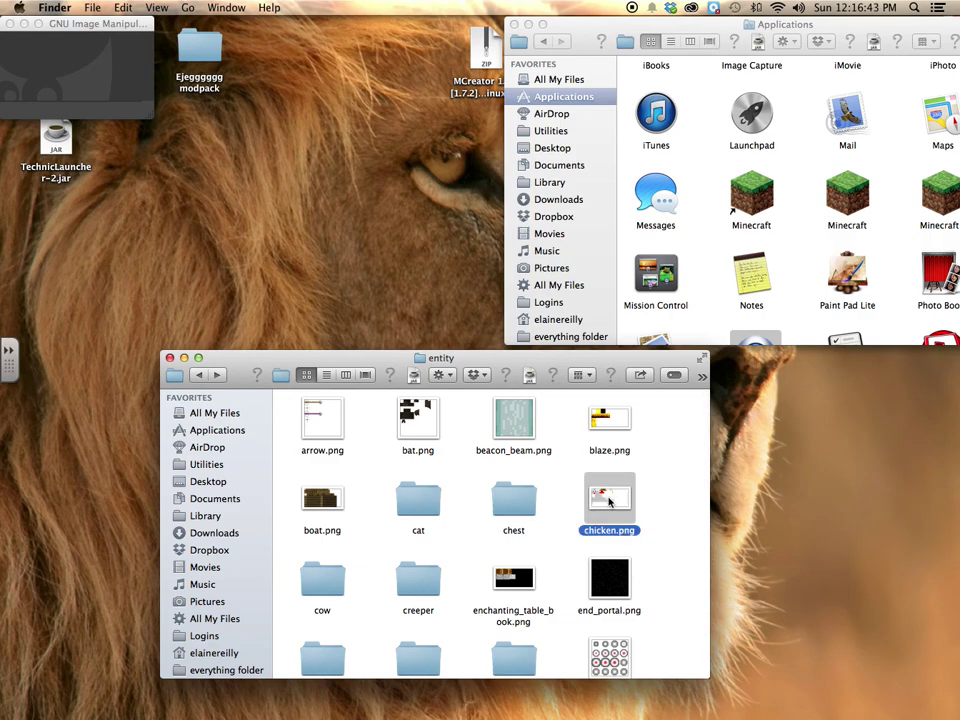
{"action": "right_click", "coordinate": [609, 502]}
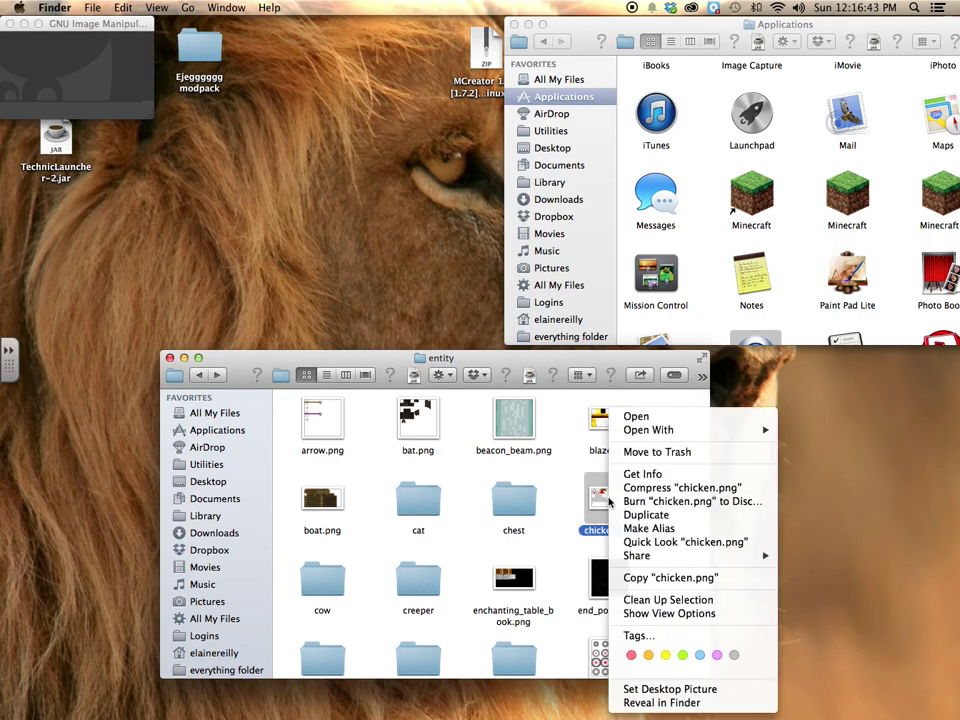
{"action": "left_click", "coordinate": [673, 578]}
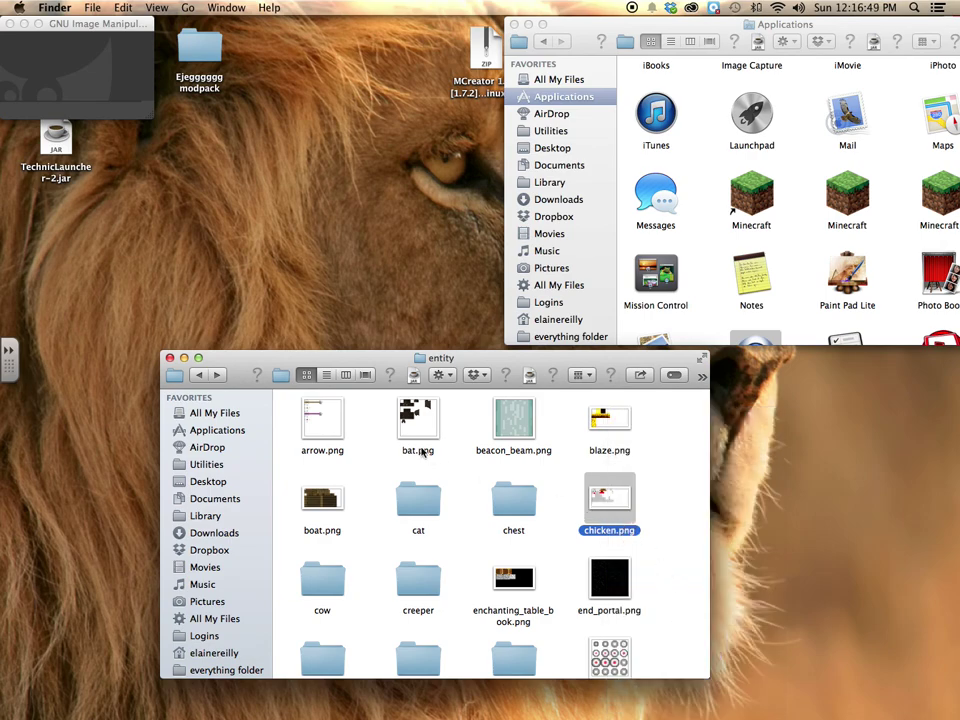
{"action": "right_click", "coordinate": [609, 502]}
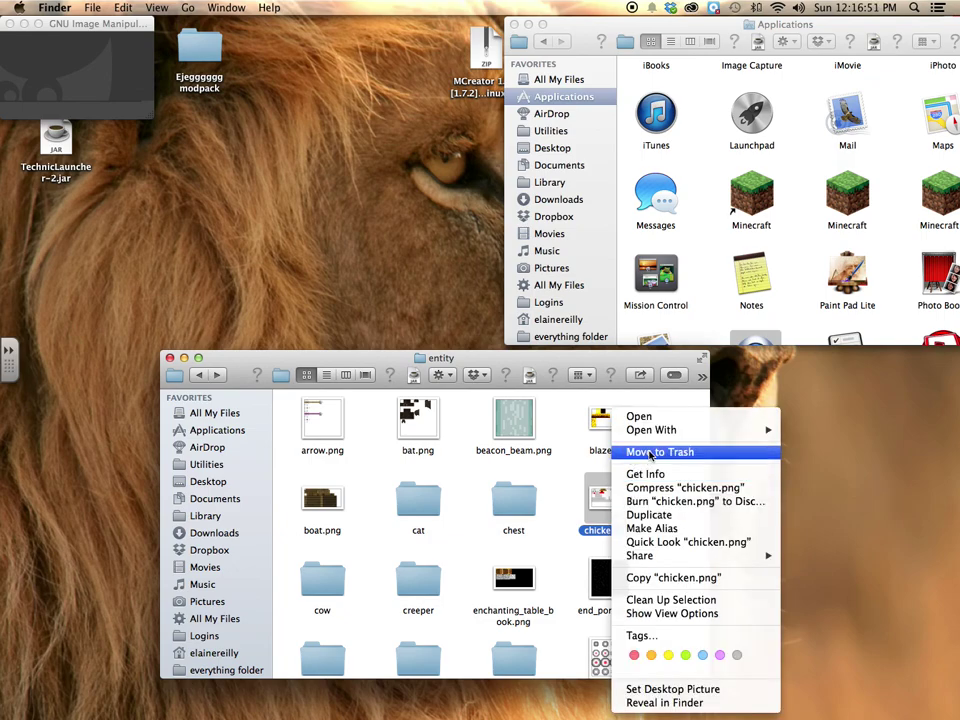
{"action": "mouse_move", "coordinate": [680, 430]}
{"action": "left_click", "coordinate": [462, 484]}
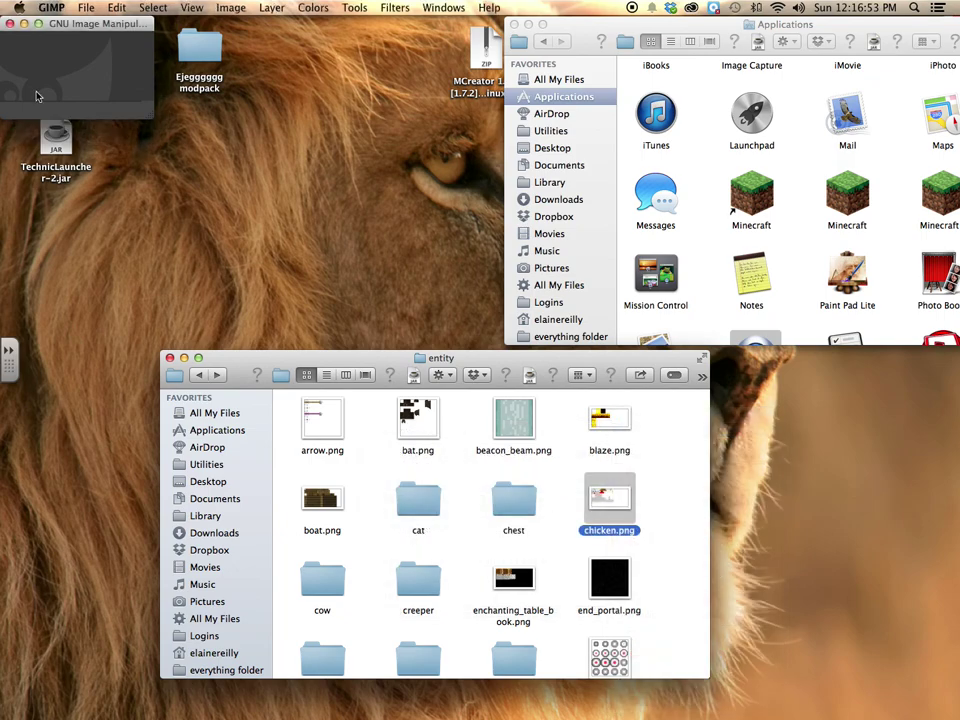
{"action": "left_click", "coordinate": [37, 23]}
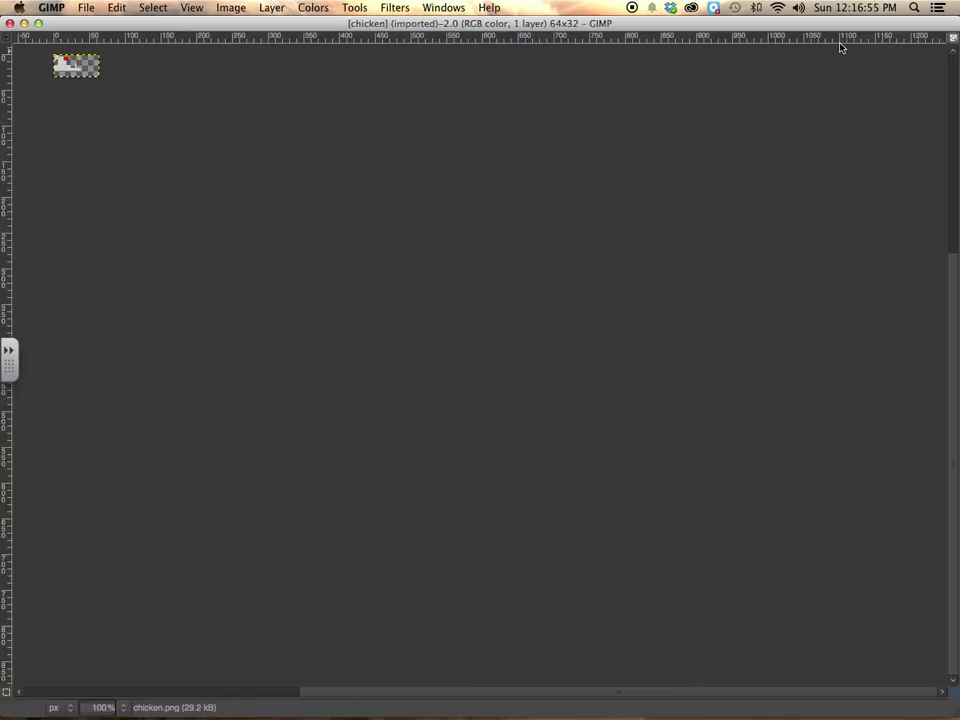
{"action": "left_click", "coordinate": [952, 40]}
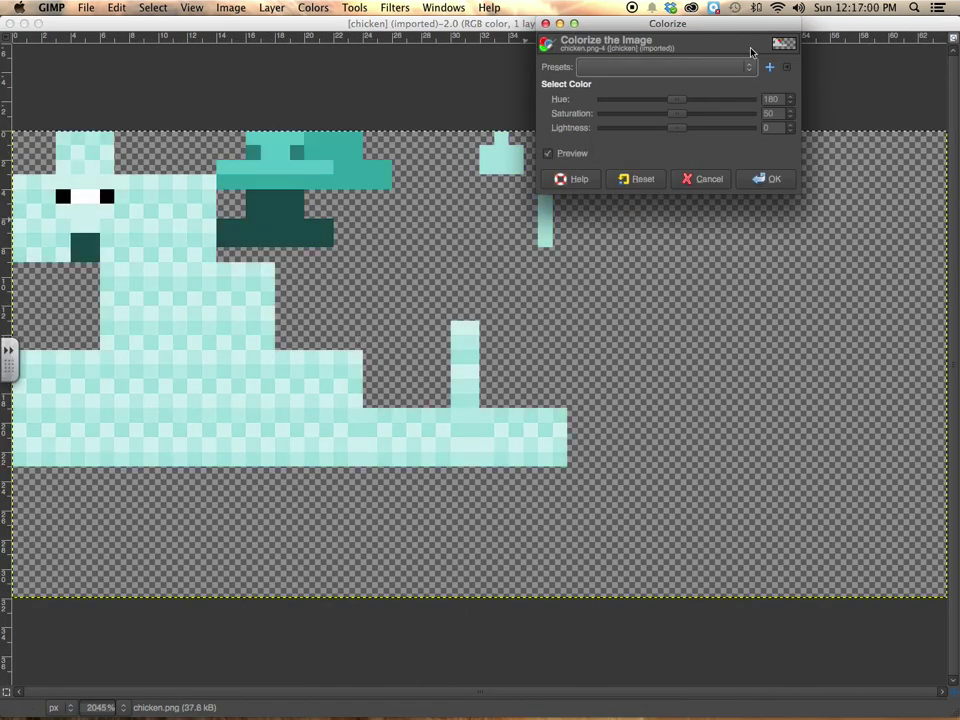
- Colorize the chicken texture bright red with hue 7, saturation 98 and a reduced lightness
{"action": "left_click_drag", "start_coordinate": [686, 101], "coordinate": [600, 104]}
{"action": "left_click_drag", "start_coordinate": [666, 117], "coordinate": [739, 116]}
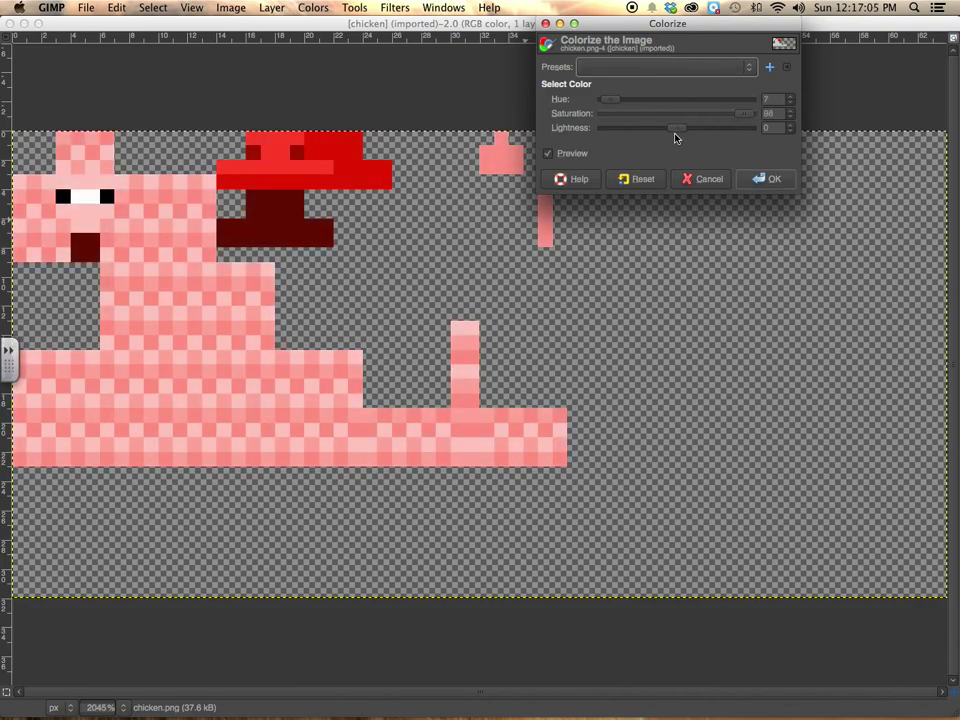
{"action": "left_click_drag", "start_coordinate": [681, 129], "coordinate": [656, 130]}
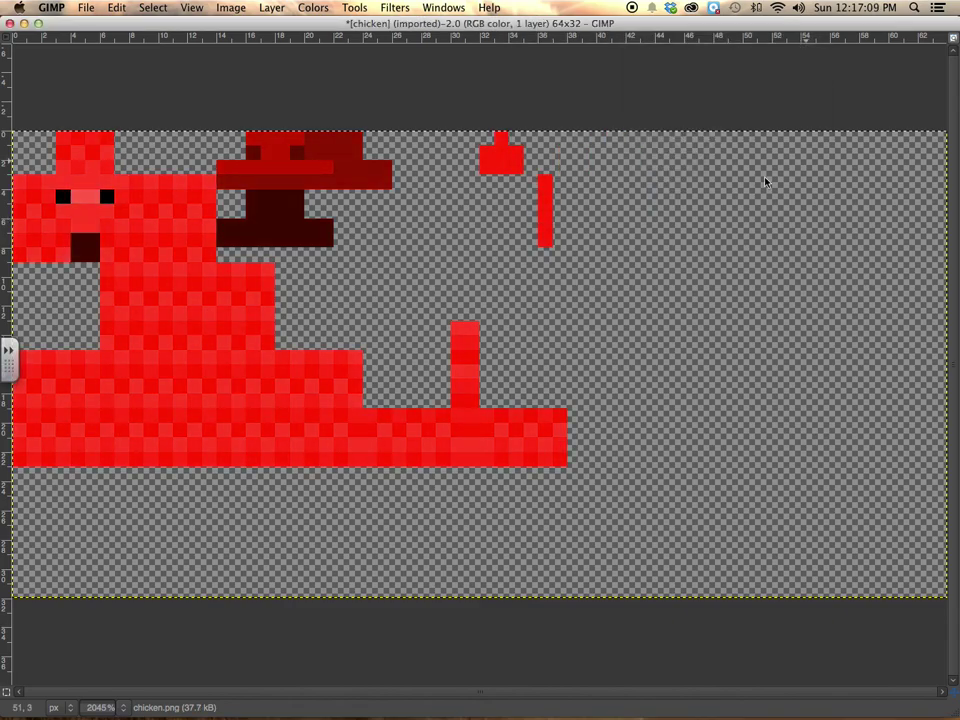
- Export the red texture over chicken.png in the entity folder and close the image without saving a GIMP project
{"action": "key", "text": "super+shift+e"}
{"action": "left_click", "coordinate": [702, 467]}
{"action": "left_click", "coordinate": [518, 288]}
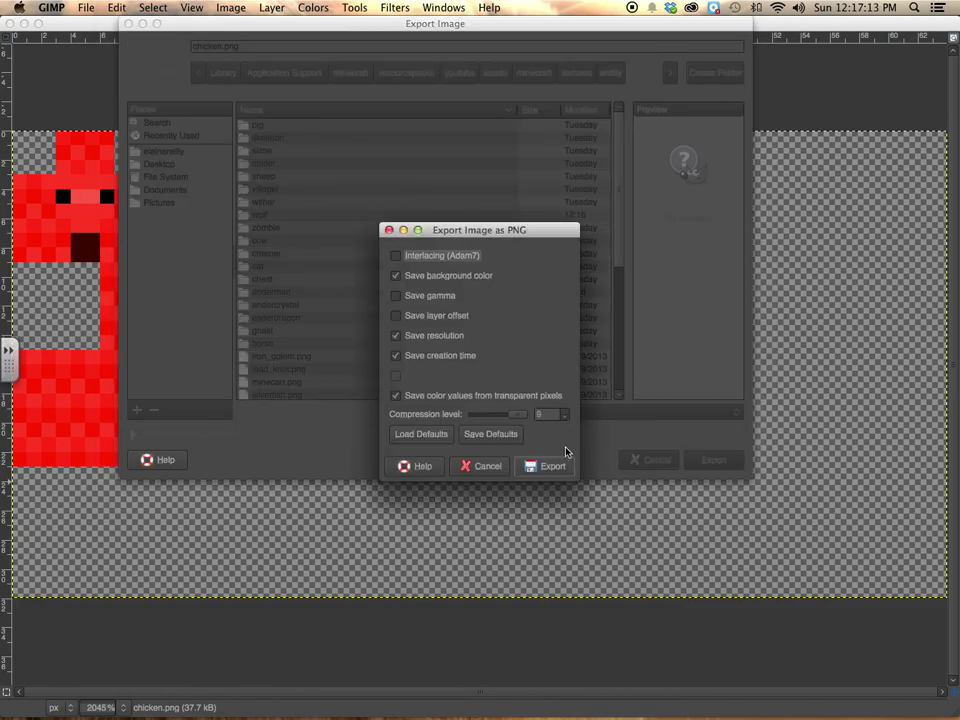
{"action": "left_click", "coordinate": [550, 466]}
{"action": "left_click", "coordinate": [9, 23]}
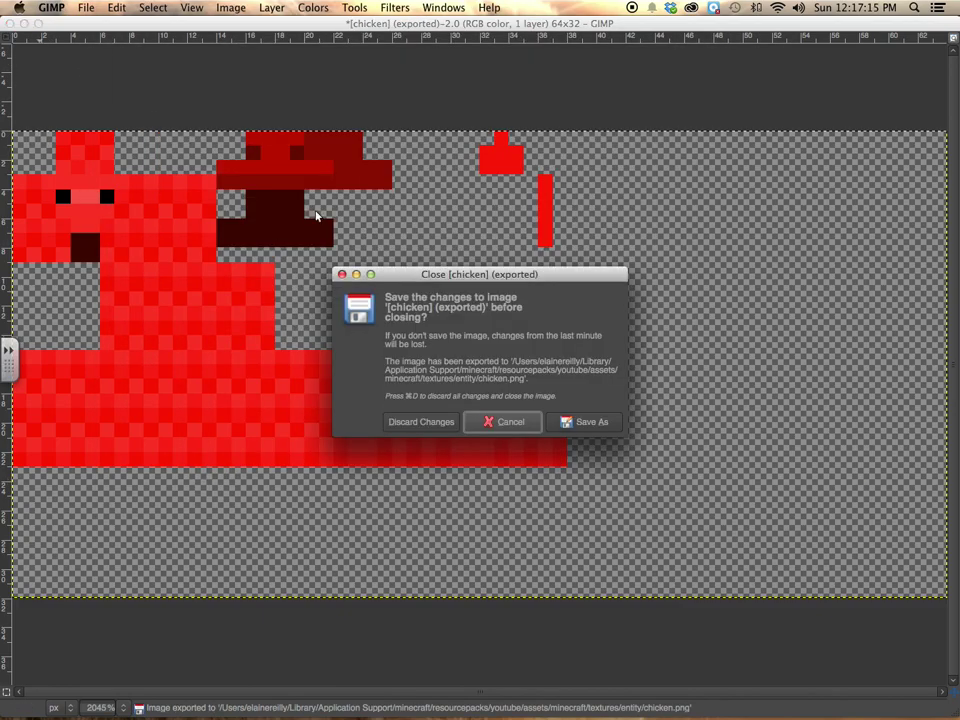
{"action": "key", "text": "super+d"}
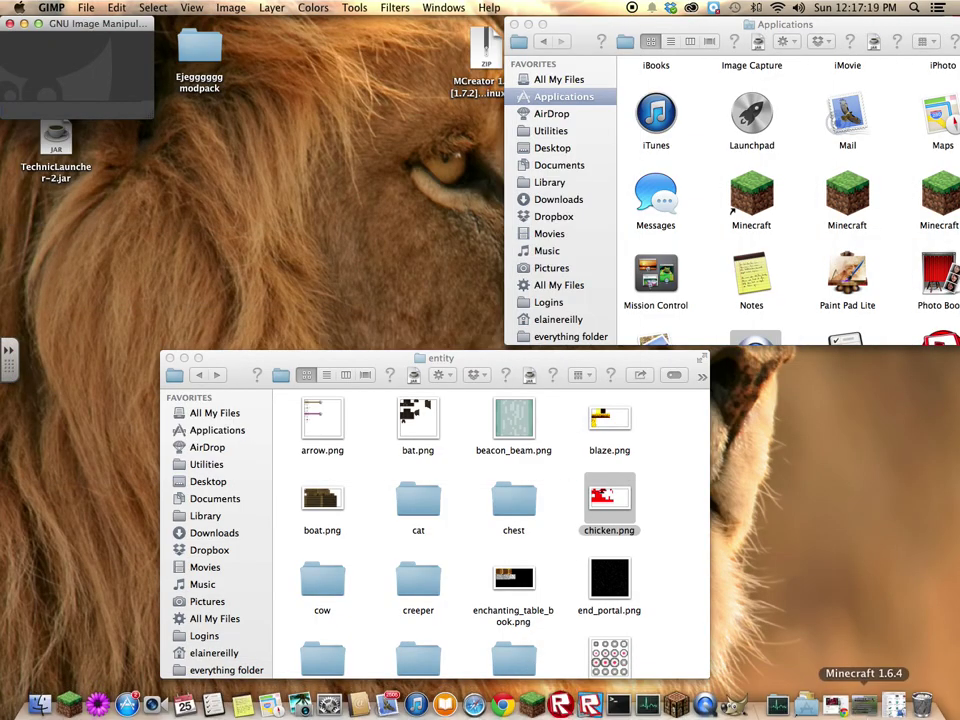
- Switch to Minecraft 1.6.4, select the youtube resource pack and go back to the main menu
{"action": "left_click", "coordinate": [864, 703]}
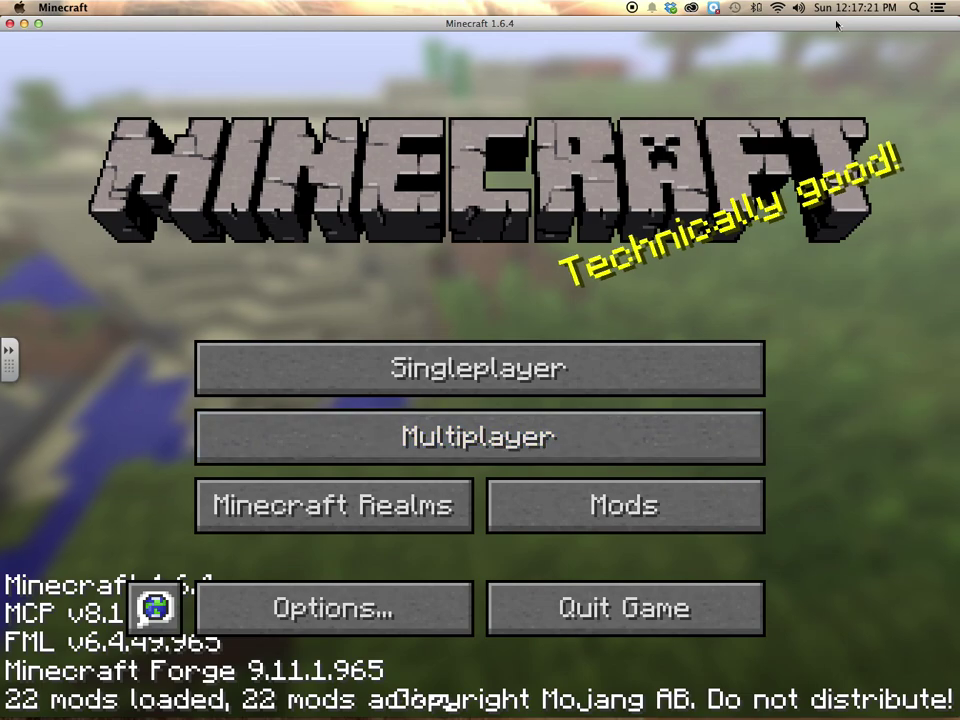
{"action": "left_click", "coordinate": [251, 606]}
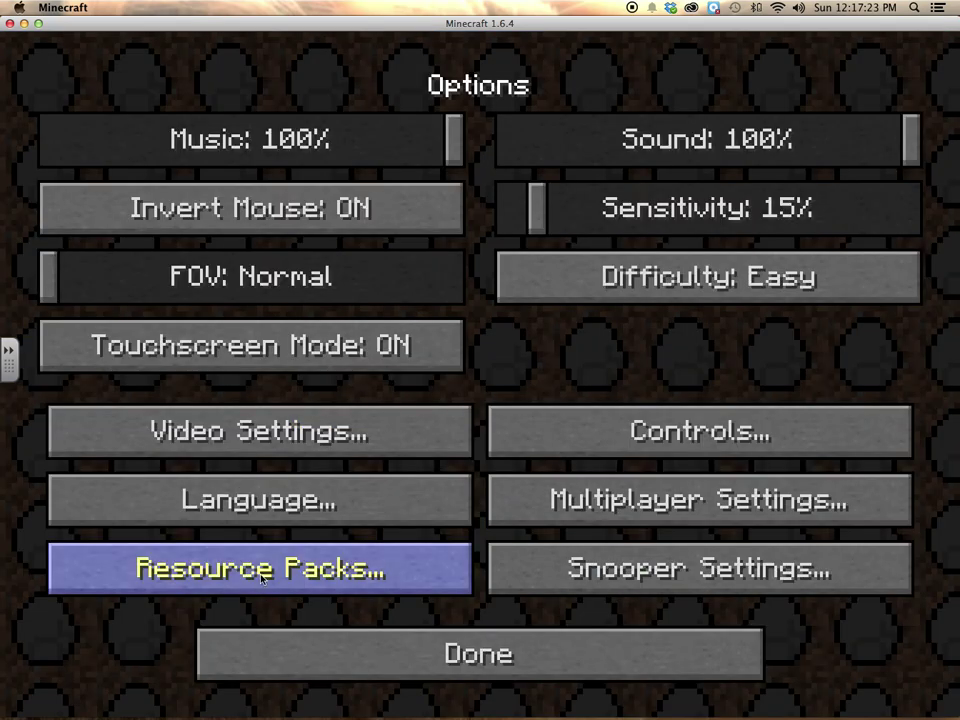
{"action": "left_click", "coordinate": [210, 563]}
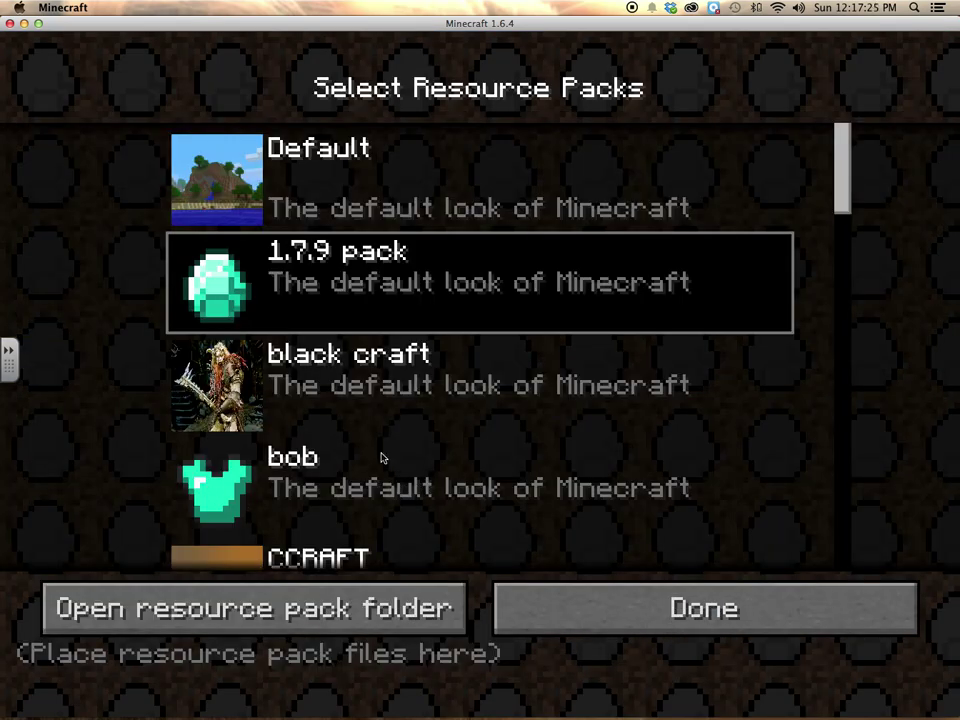
{"action": "left_click_drag", "start_coordinate": [846, 190], "coordinate": [924, 581]}
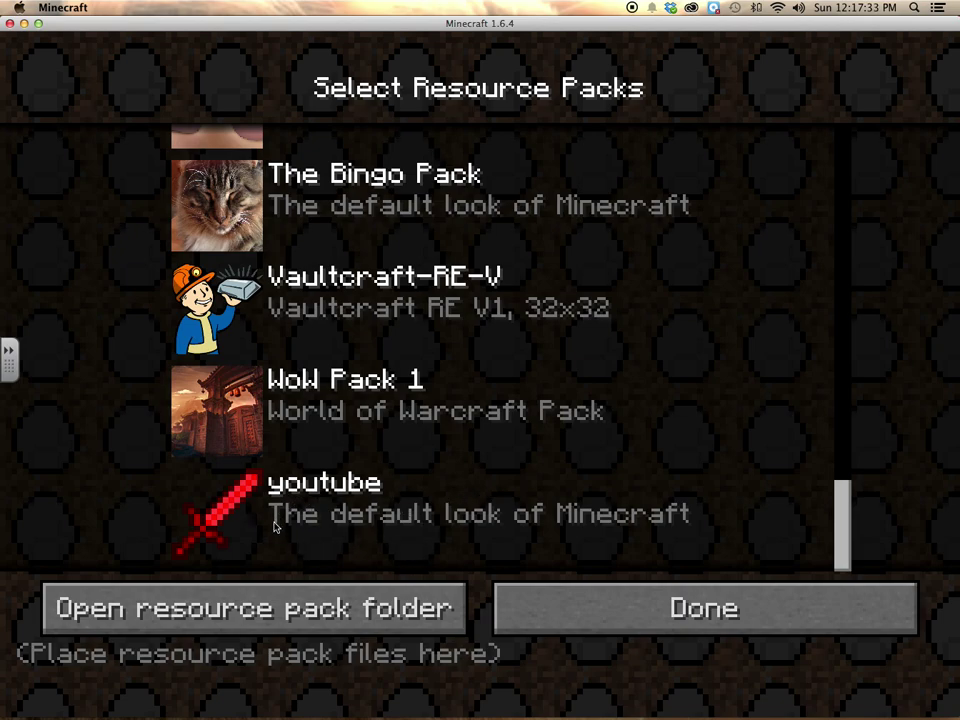
{"action": "left_click", "coordinate": [237, 527]}
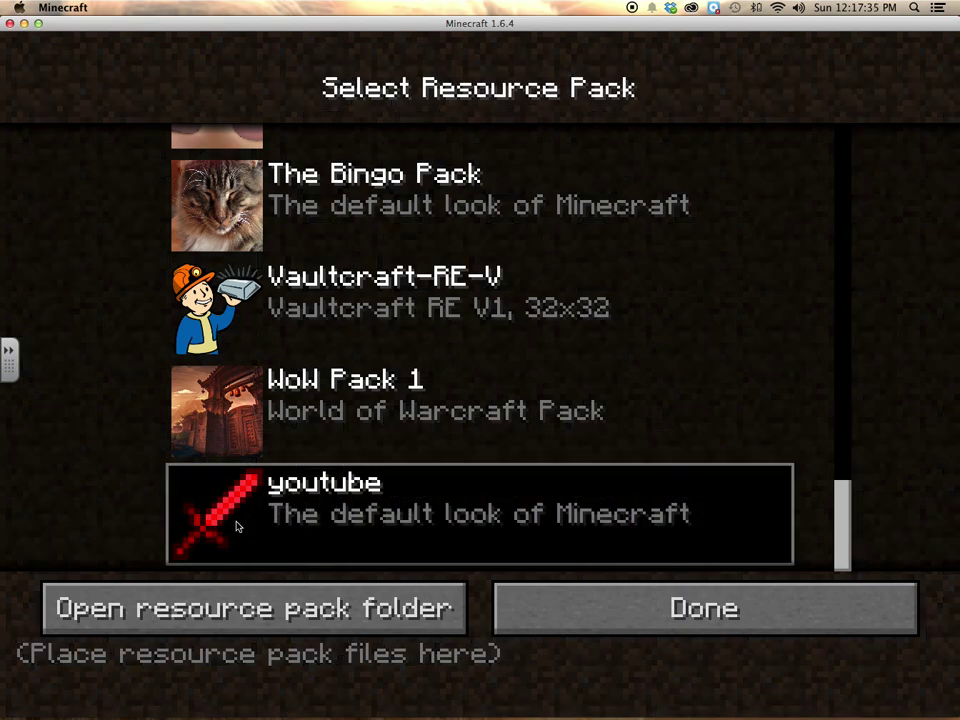
{"action": "left_click", "coordinate": [636, 606]}
{"action": "left_click", "coordinate": [544, 645]}
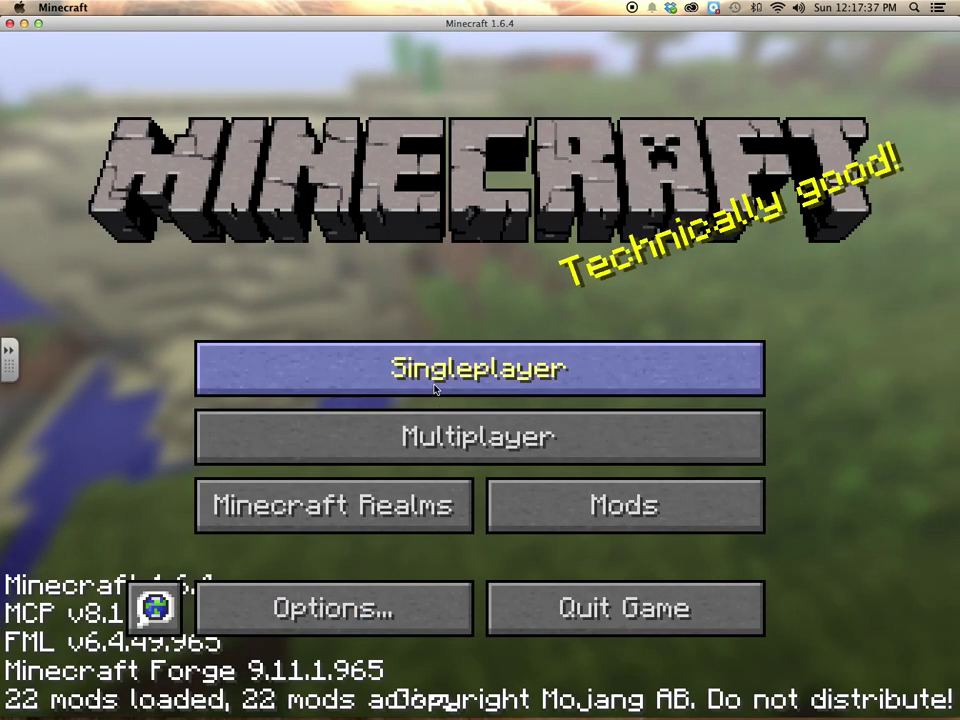
- Load the first Creative singleplayer world, select the empty fourth hotbar slot and walk onto the open grass
{"action": "left_click", "coordinate": [422, 370]}
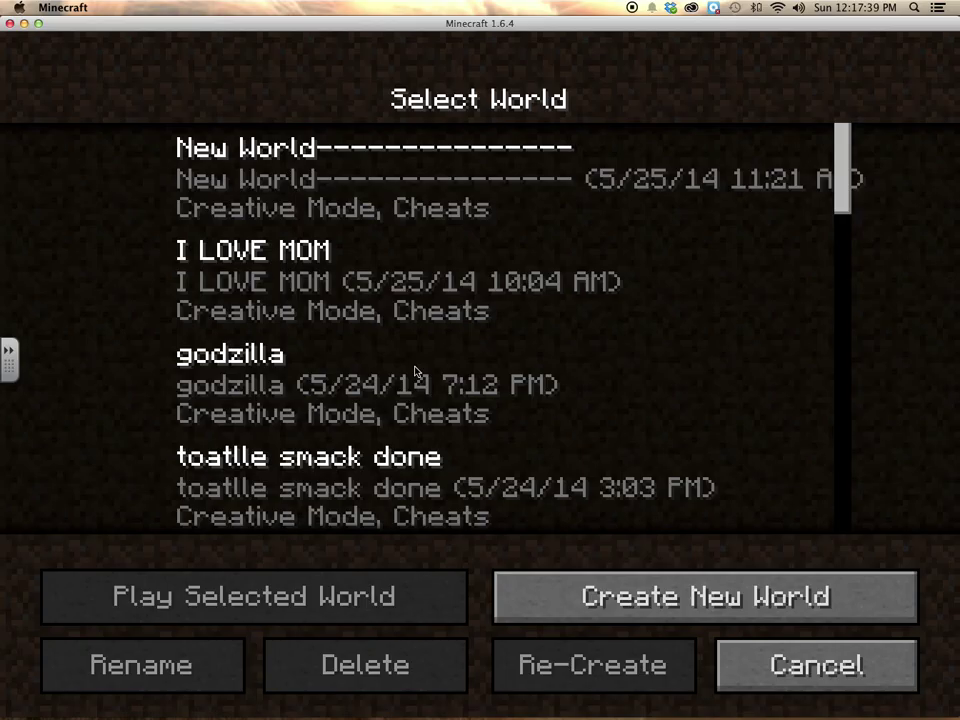
{"action": "left_click", "coordinate": [342, 195]}
{"action": "left_click", "coordinate": [336, 600]}
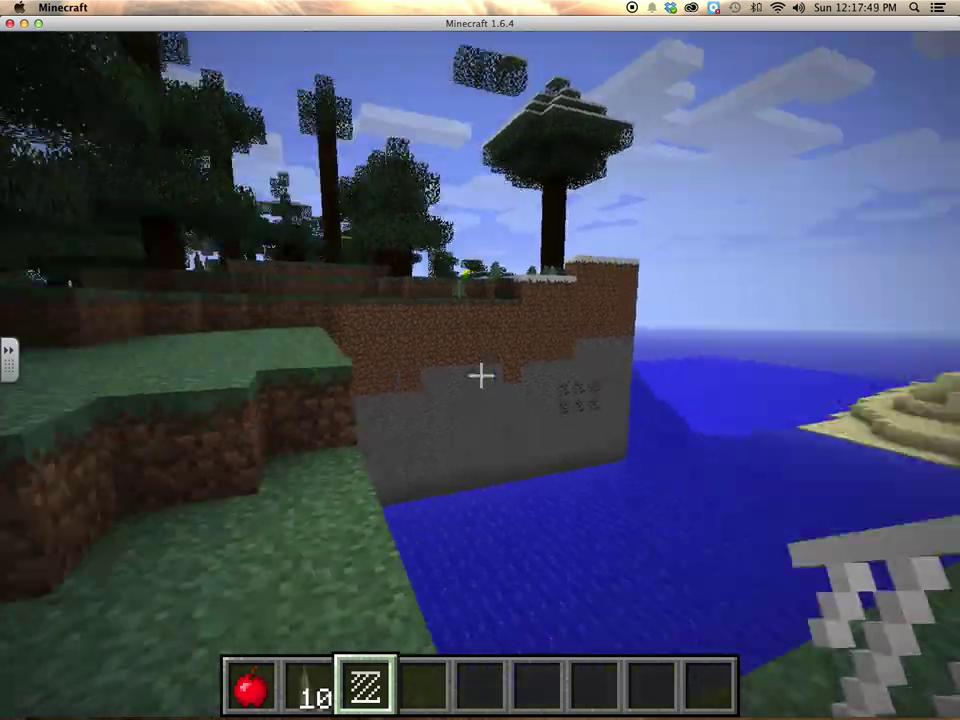
{"action": "key", "text": "w"}
{"action": "scroll", "coordinate": [480, 376], "scroll_direction": "down", "scroll_amount": 1}
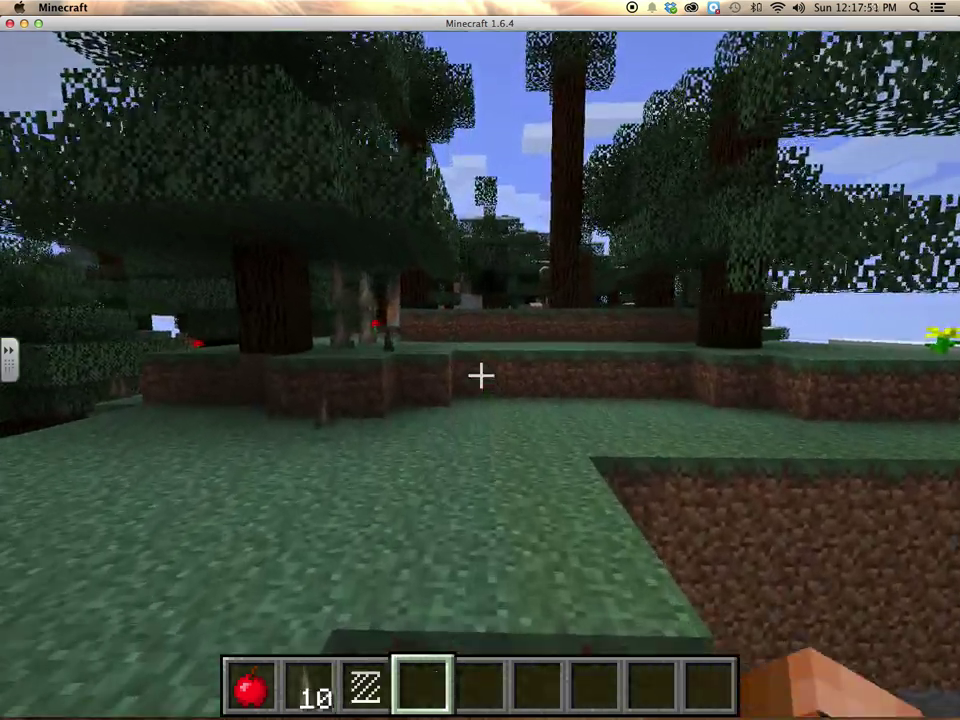
{"action": "key", "text": "w"}
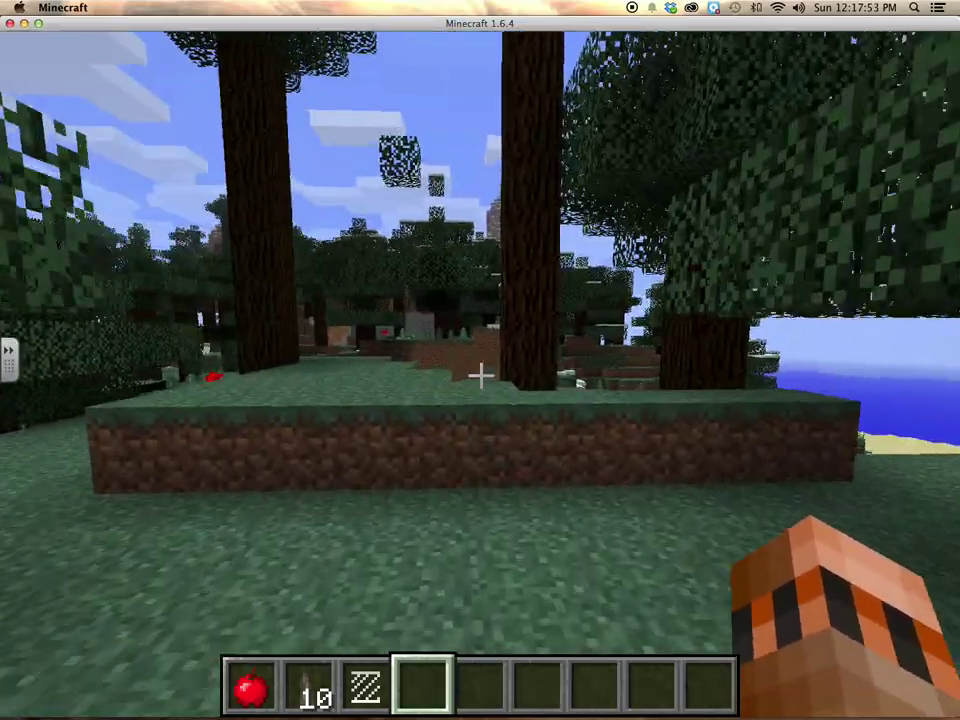
- Find the chicken spawn egg by searching the creative inventory for "ch" and put it in the fourth hotbar slot
{"action": "key", "text": "e"}
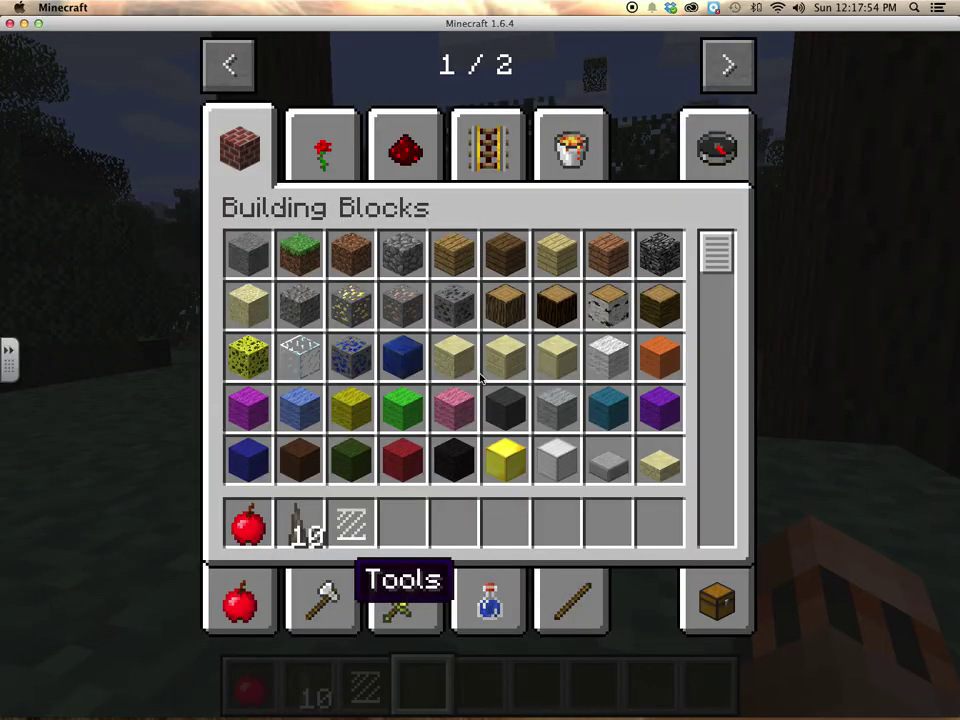
{"action": "left_click", "coordinate": [565, 138]}
{"action": "scroll", "coordinate": [559, 131], "scroll_direction": "down", "scroll_amount": 5}
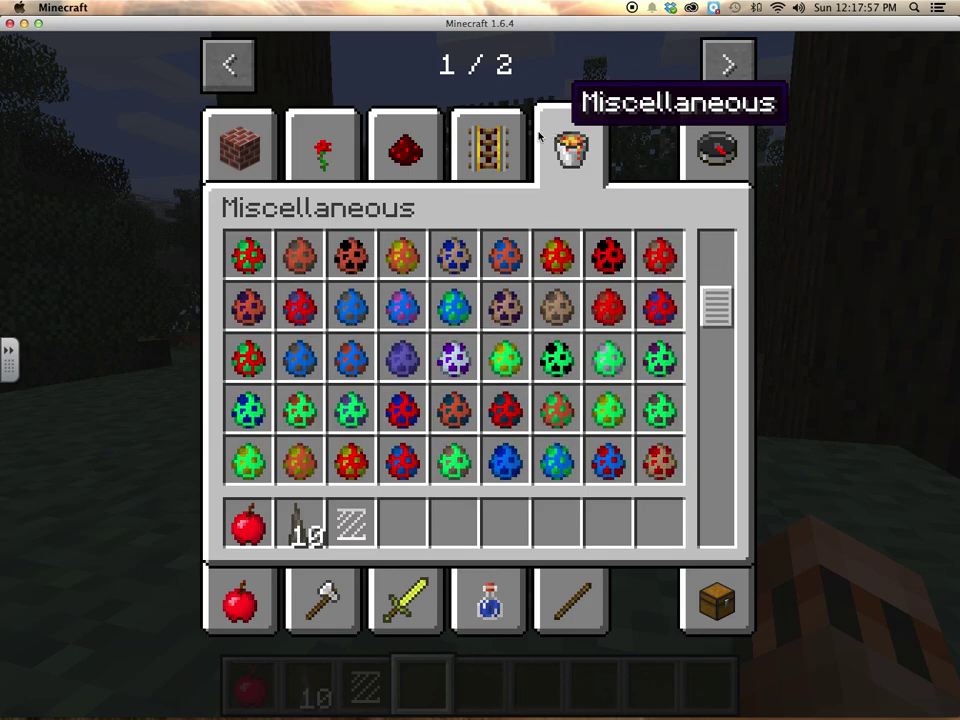
{"action": "left_click", "coordinate": [345, 610]}
{"action": "left_click", "coordinate": [405, 602]}
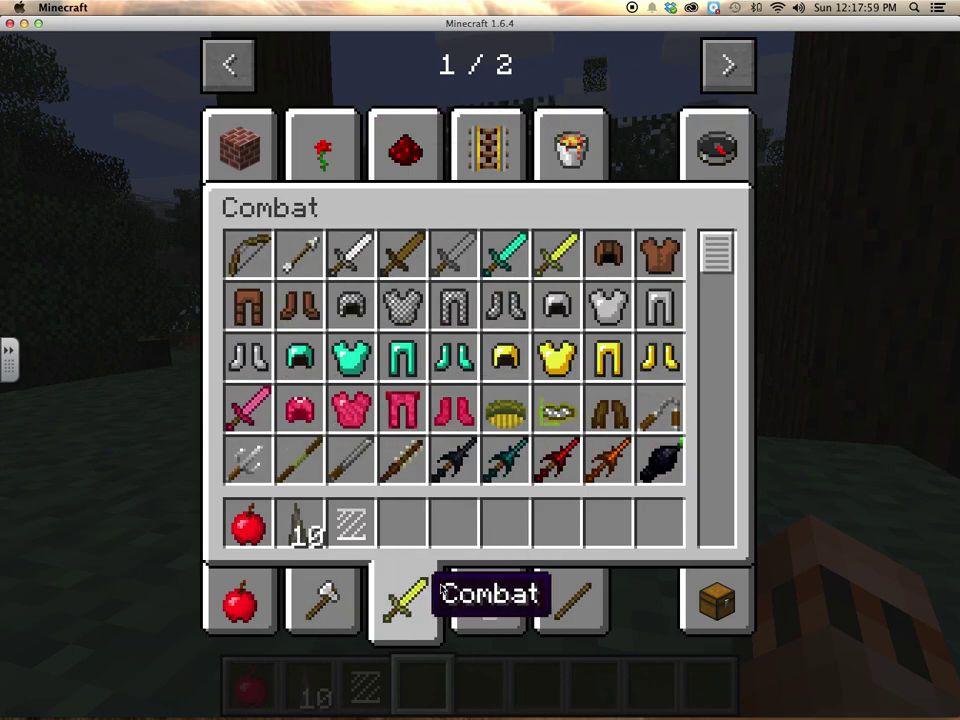
{"action": "left_click", "coordinate": [575, 140]}
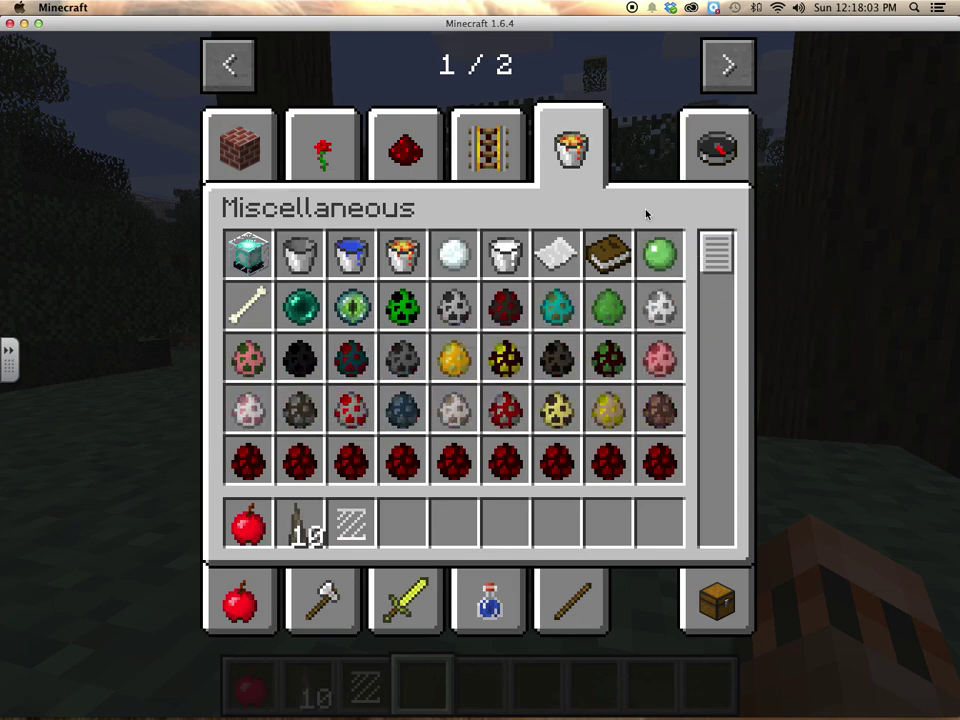
{"action": "left_click", "coordinate": [702, 147]}
{"action": "type", "text": "ch"}
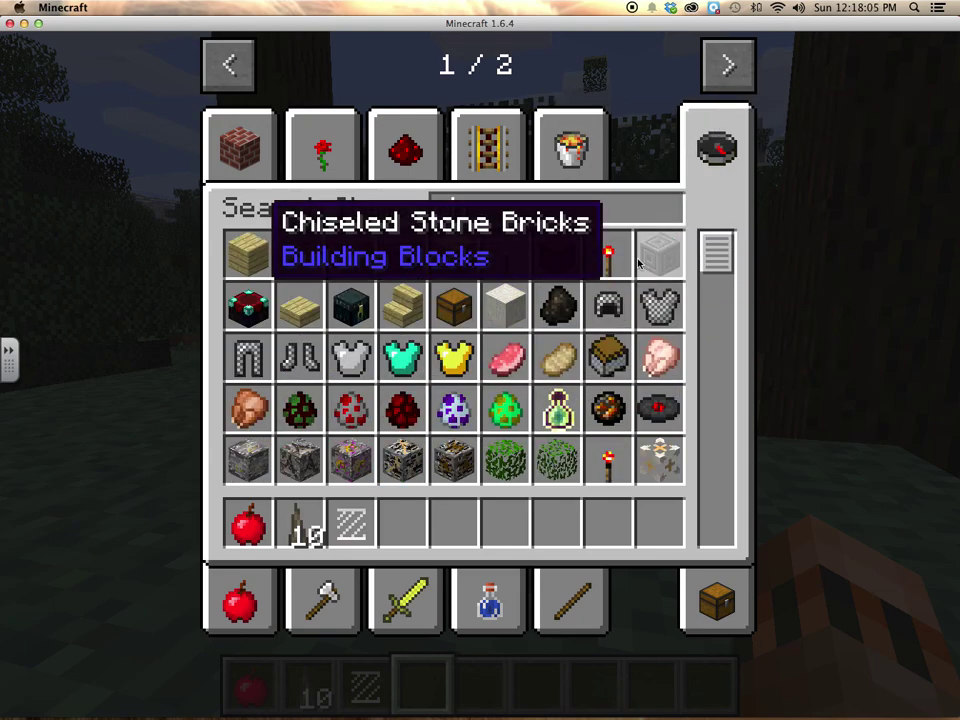
{"action": "scroll", "coordinate": [650, 408], "scroll_direction": "down", "scroll_amount": 10}
{"action": "scroll", "coordinate": [650, 408], "scroll_direction": "up", "scroll_amount": 10}
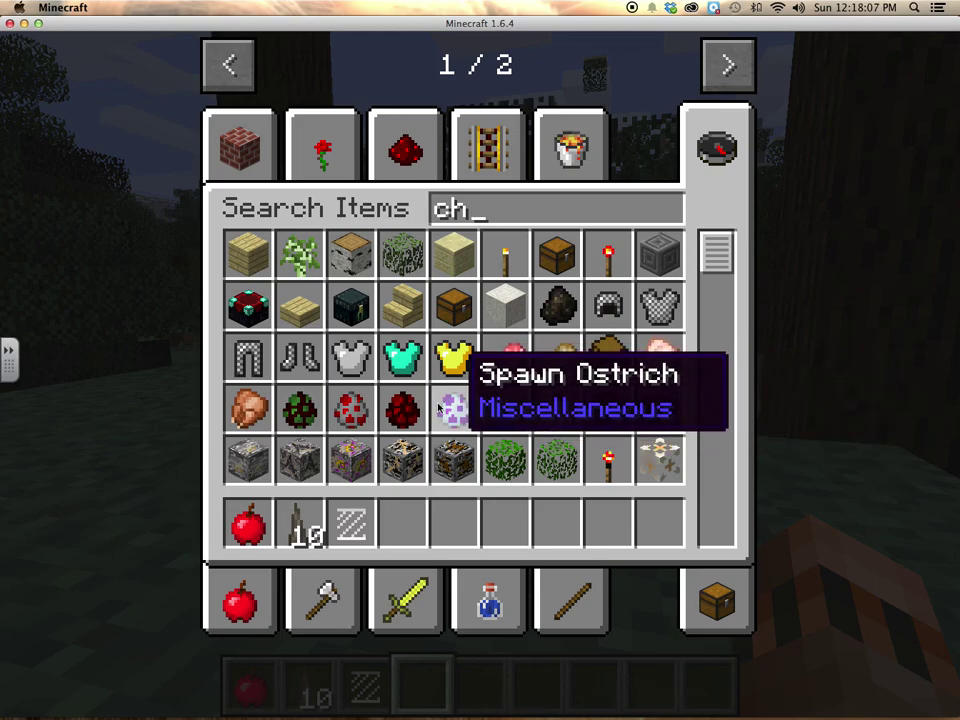
{"action": "left_click", "coordinate": [418, 516]}
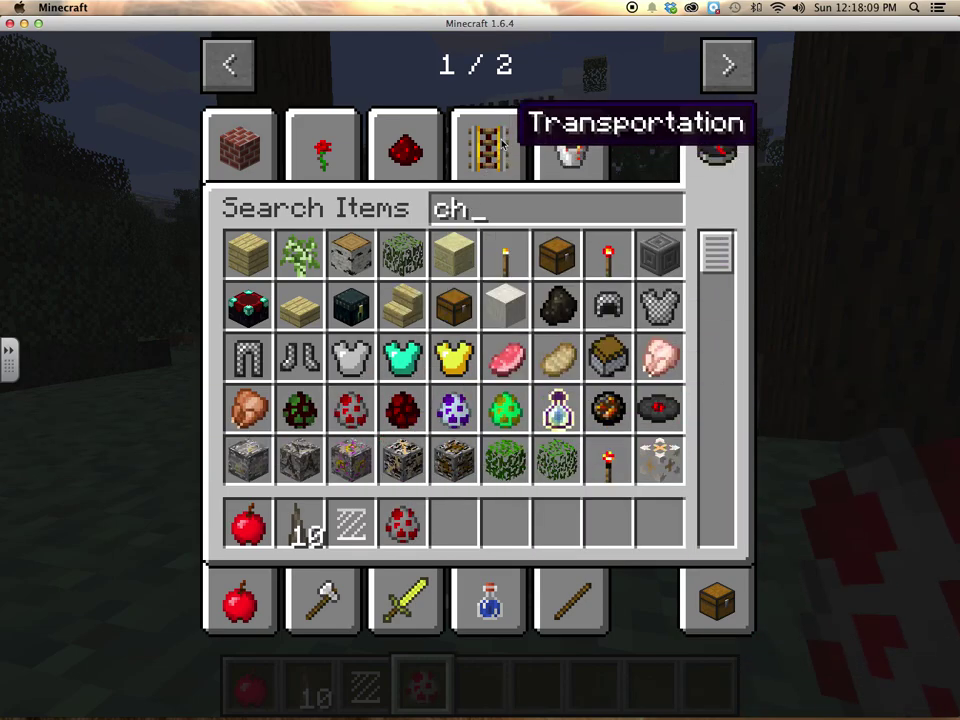
{"action": "key", "text": "Escape"}
- Spawn several chickens on the grass with the spawn egg to check the retextured mob
{"action": "right_click", "coordinate": [481, 375]}
{"action": "right_click", "coordinate": [481, 375]}
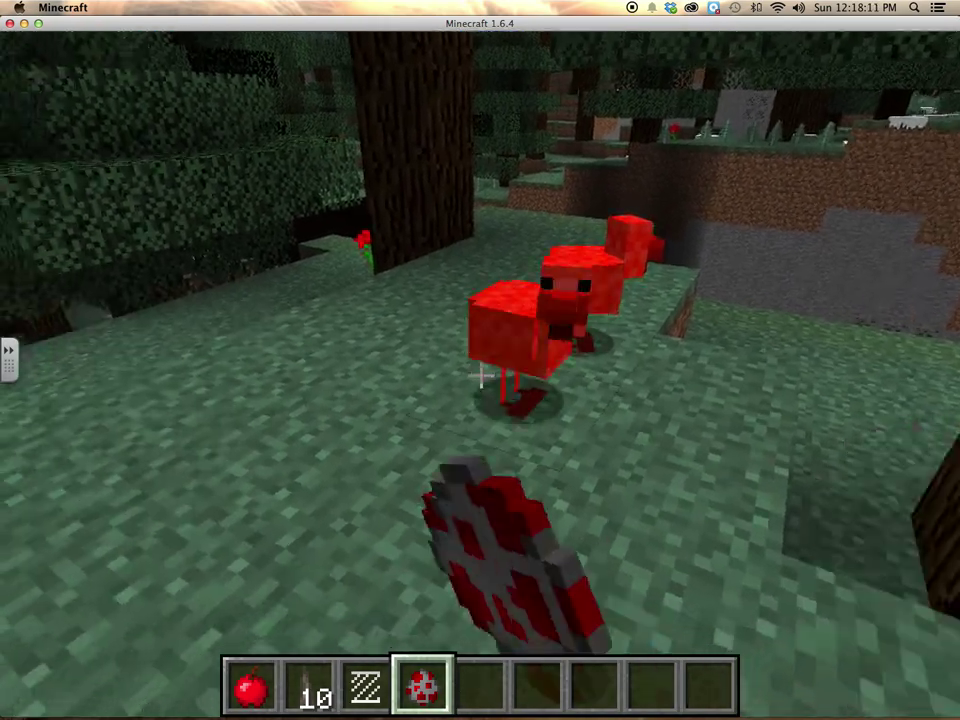
{"action": "right_click", "coordinate": [481, 375]}
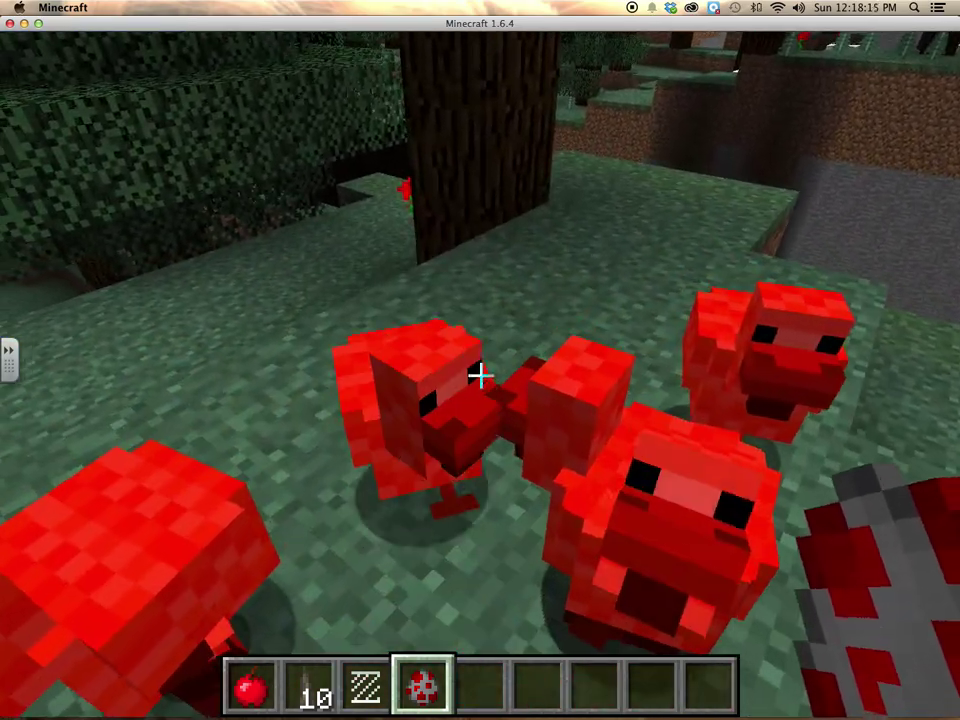
{"action": "right_click", "coordinate": [481, 375]}
{"action": "right_click", "coordinate": [481, 375]}
{"action": "right_click", "coordinate": [481, 375]}
{"action": "right_click", "coordinate": [481, 375]}
{"action": "right_click", "coordinate": [481, 375]}
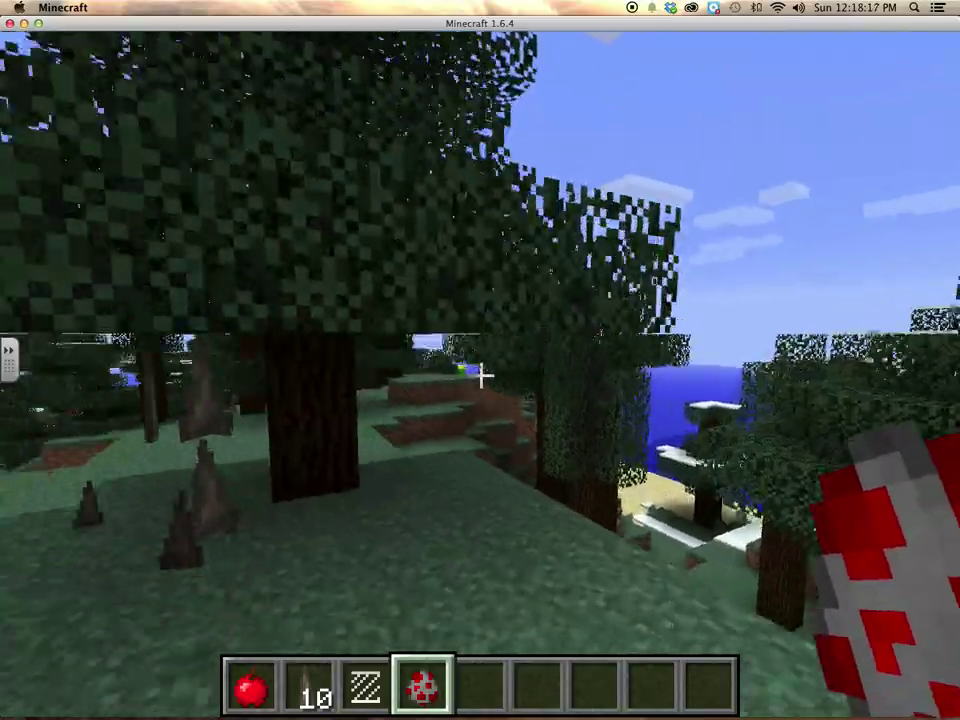